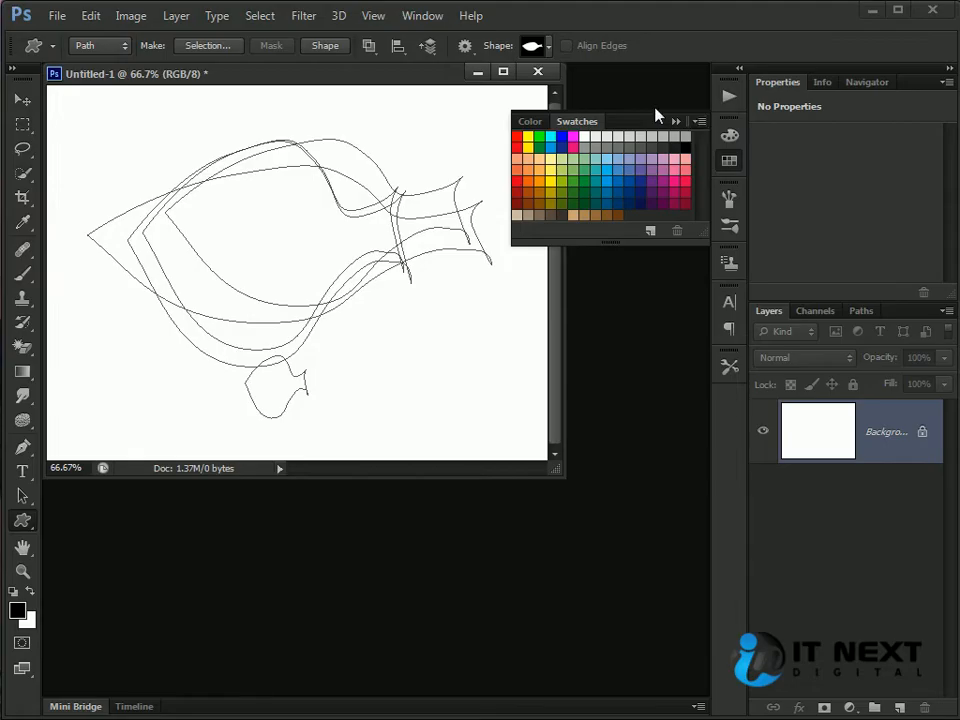
pyautogui.click(700, 121)
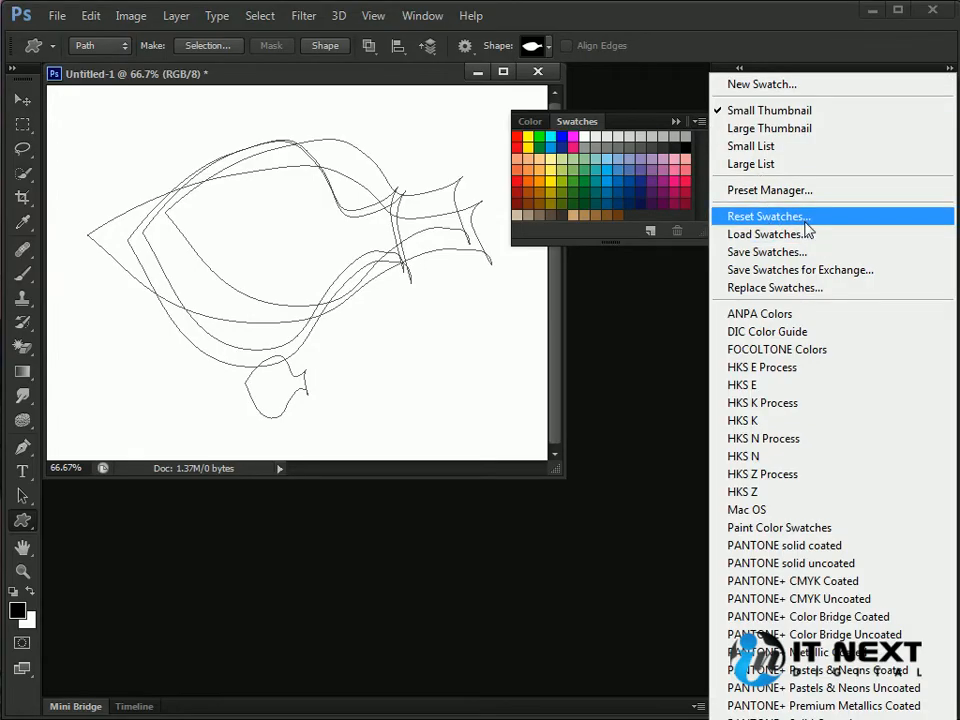
pyautogui.click(800, 253)
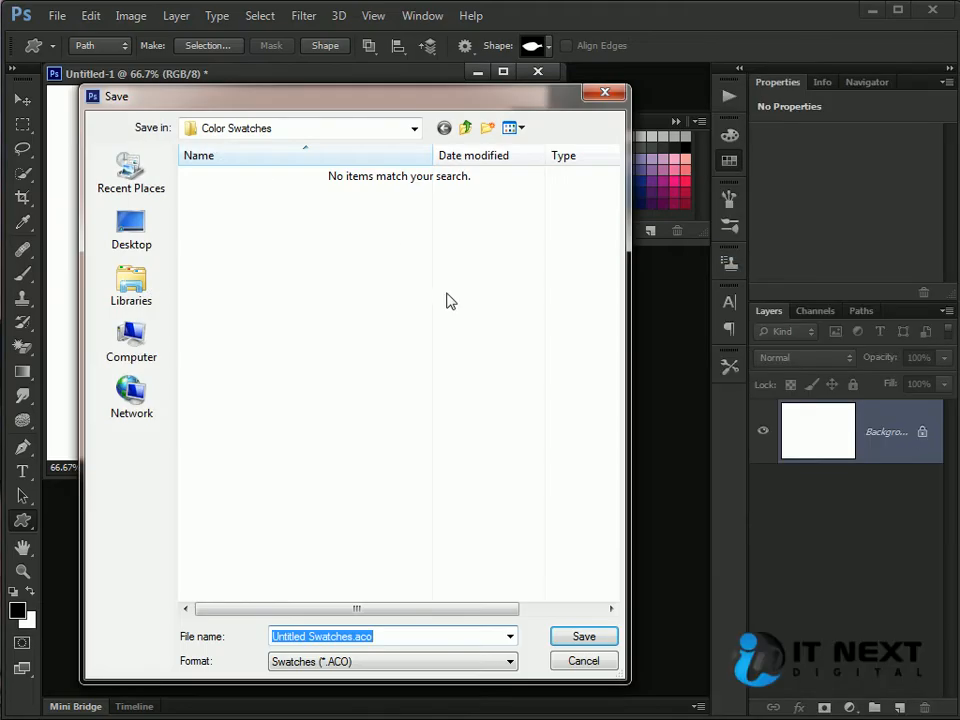
pyautogui.click(572, 658)
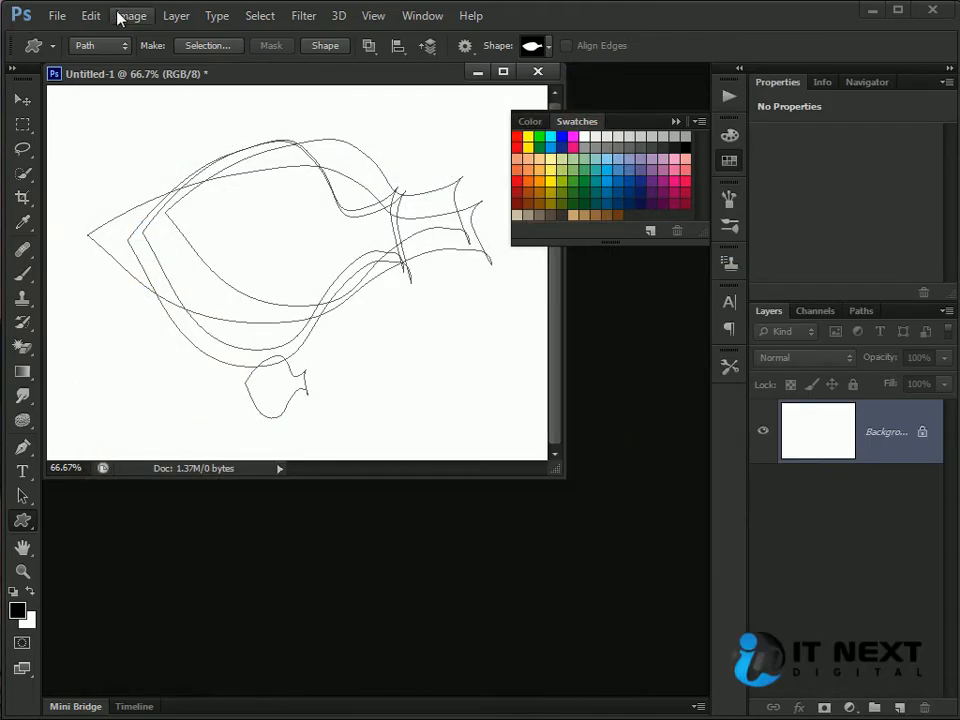
# Open the Preset Manager for the program's preset libraries
pyautogui.click(85, 15)
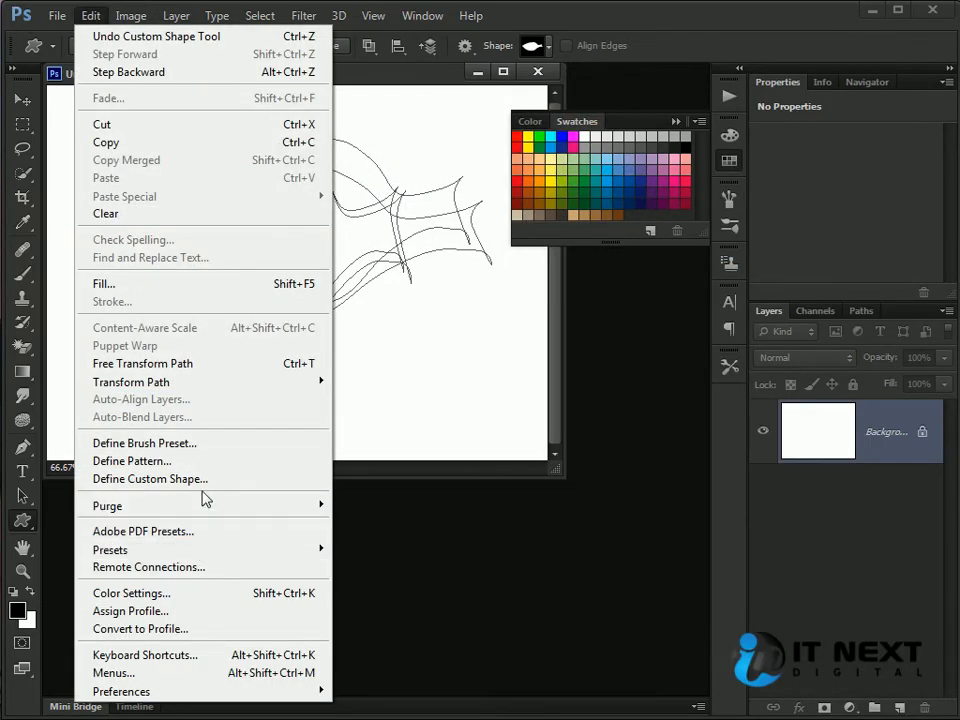
pyautogui.moveTo(212, 556)
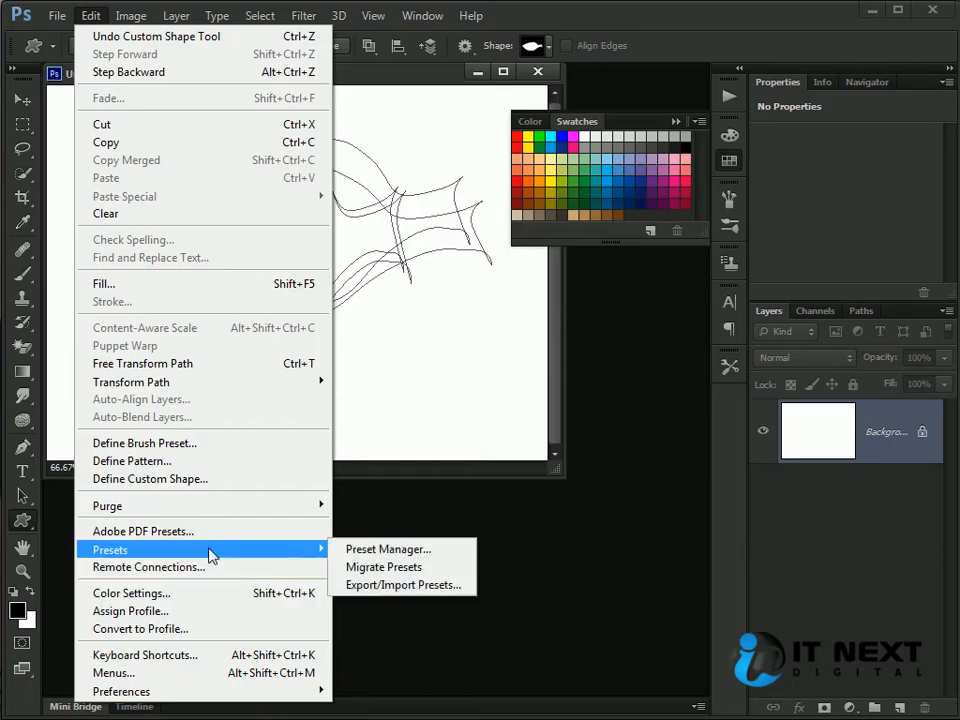
pyautogui.click(386, 551)
pyautogui.moveTo(816, 203); pyautogui.dragTo(325, 149)
# Browse the Tools, Custom Shapes, Contours, Patterns, Styles and Gradients presets in the Preset Manager
pyautogui.click(364, 180)
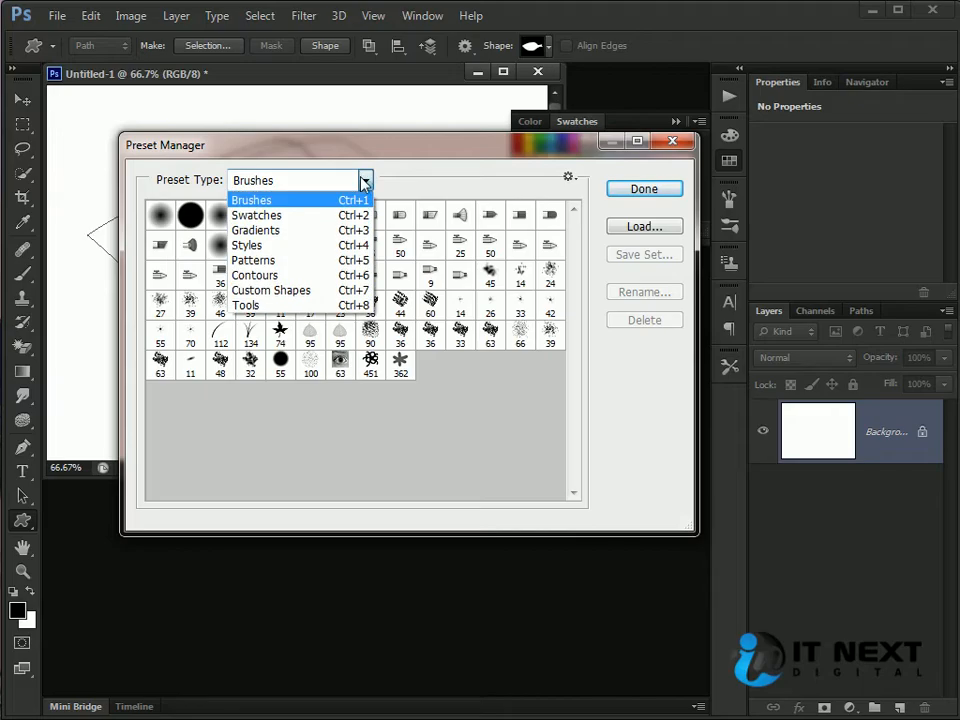
pyautogui.click(281, 310)
pyautogui.click(305, 181)
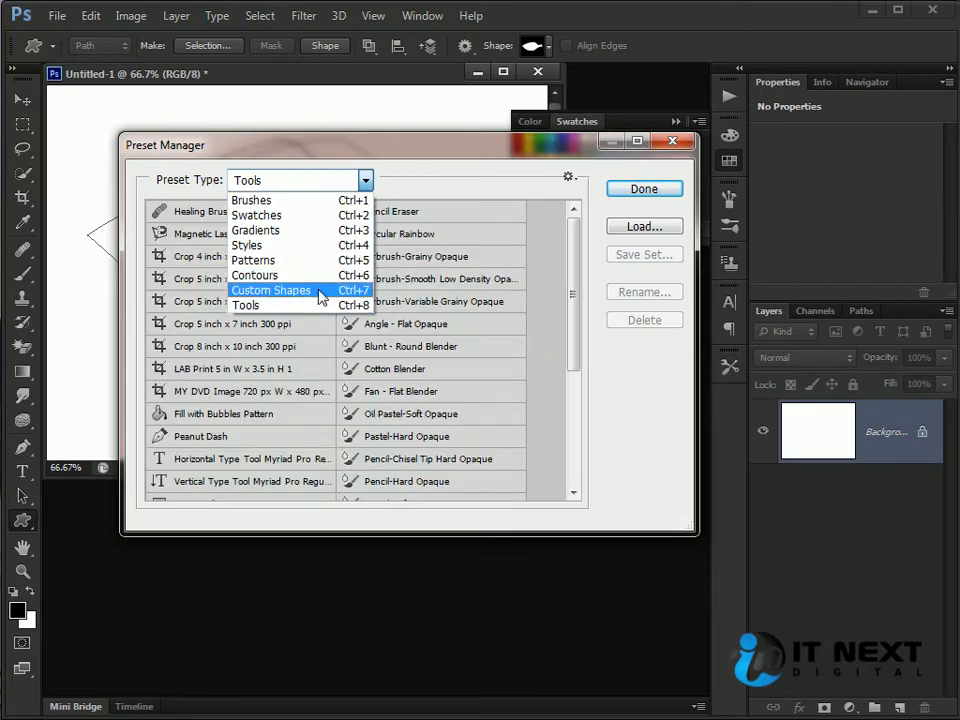
pyautogui.click(320, 292)
pyautogui.click(285, 180)
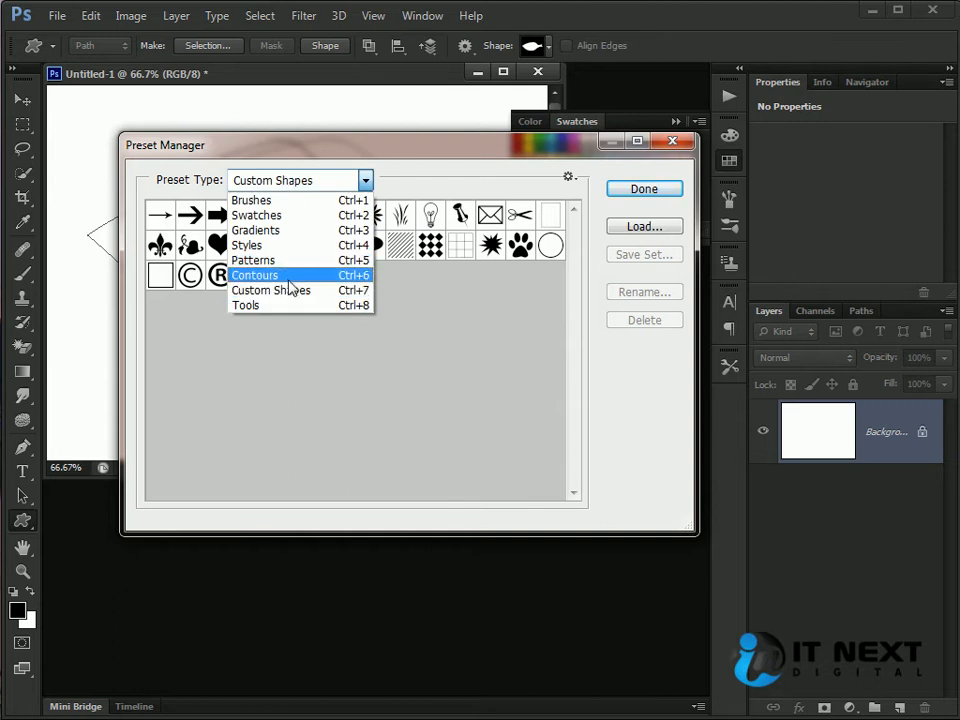
pyautogui.click(289, 276)
pyautogui.click(305, 182)
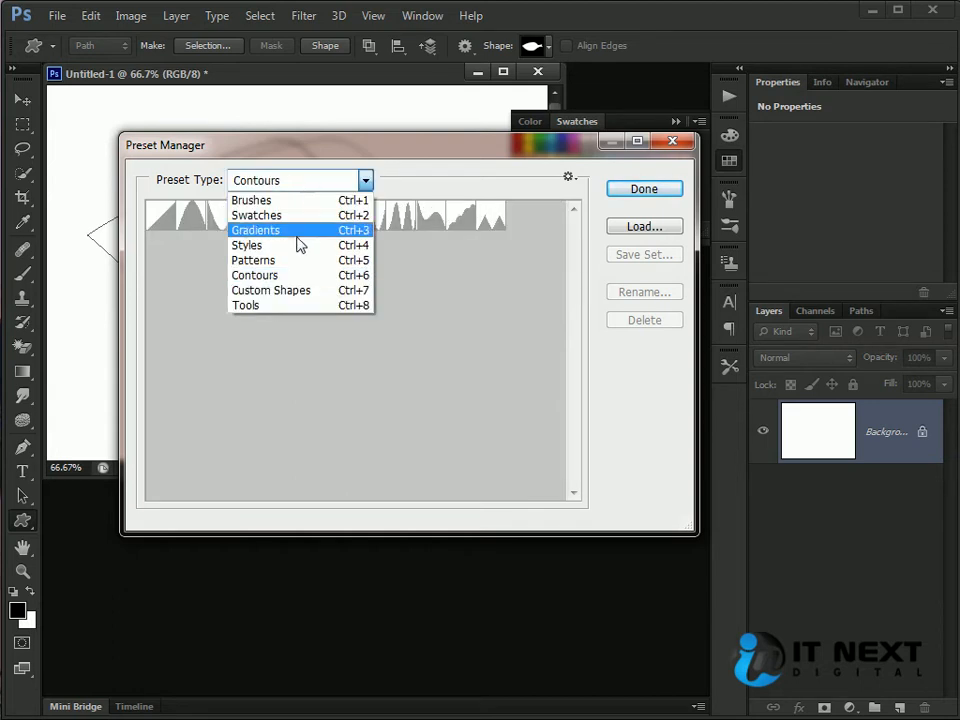
pyautogui.click(291, 260)
pyautogui.click(288, 183)
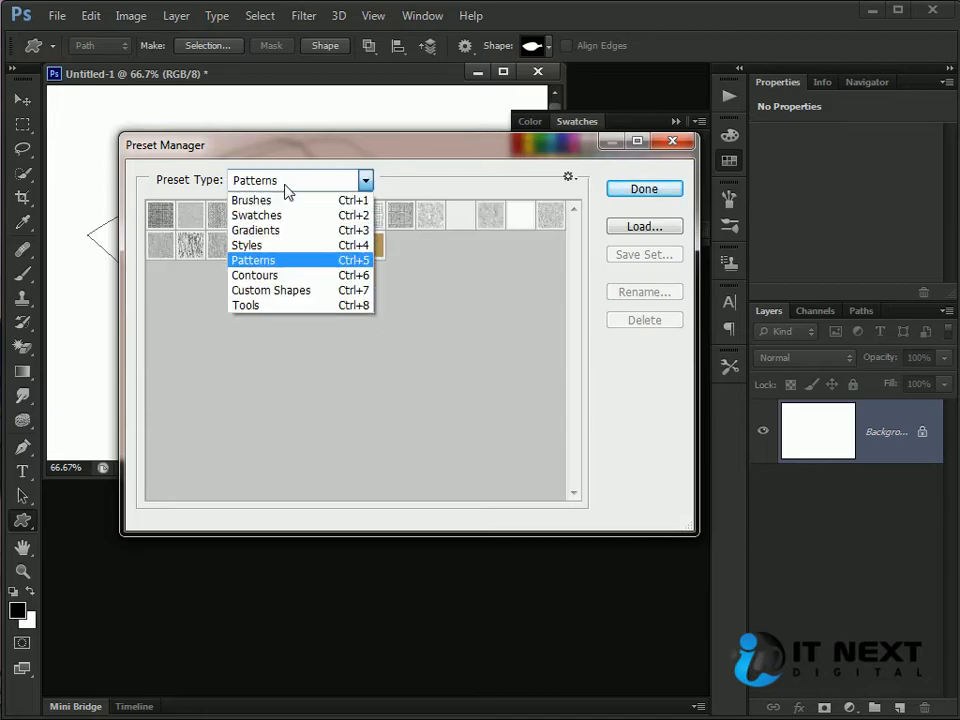
pyautogui.click(285, 245)
pyautogui.click(274, 186)
pyautogui.click(276, 231)
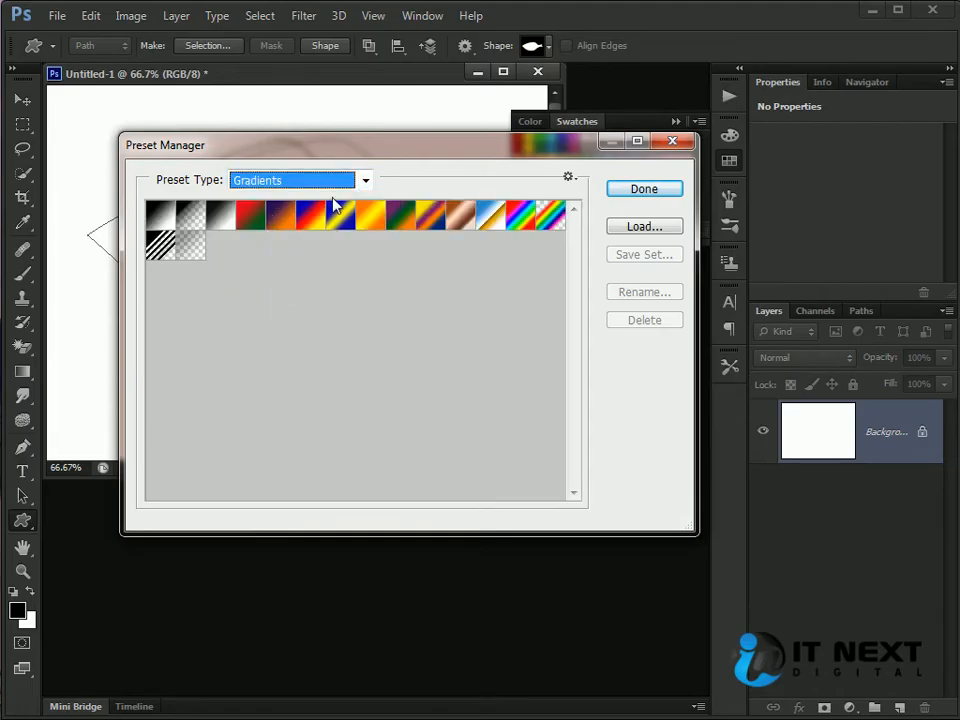
pyautogui.click(662, 230)
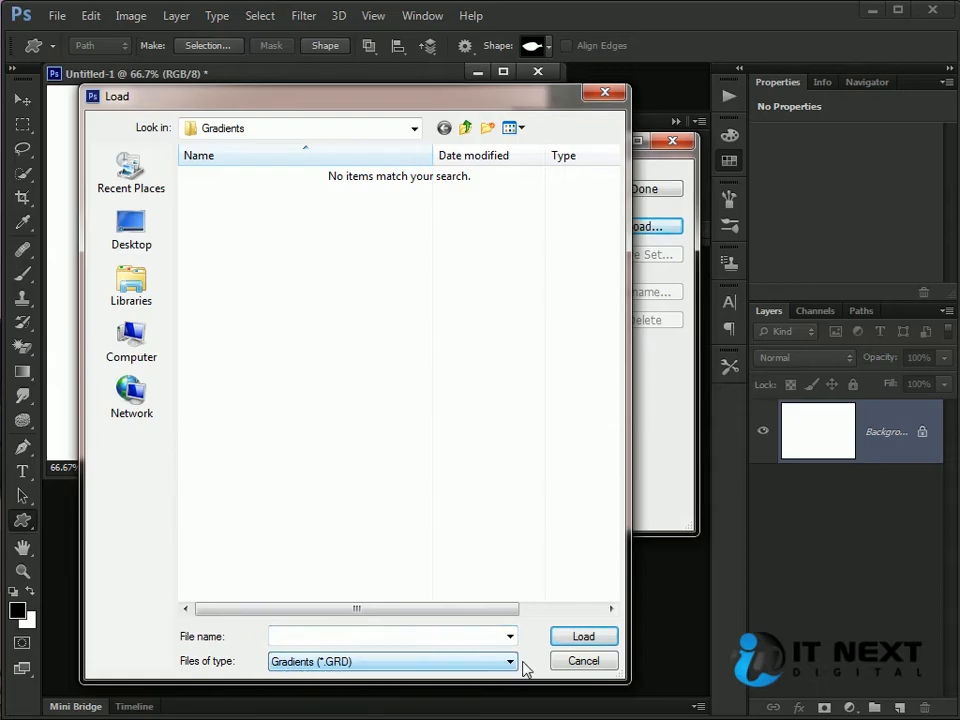
pyautogui.click(581, 660)
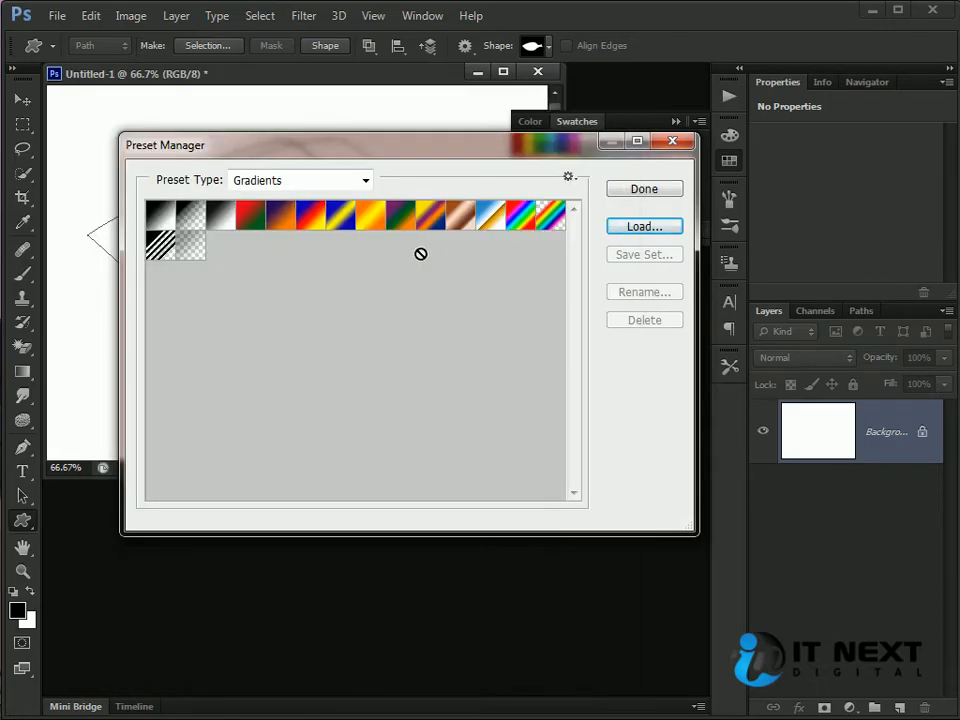
pyautogui.click(366, 181)
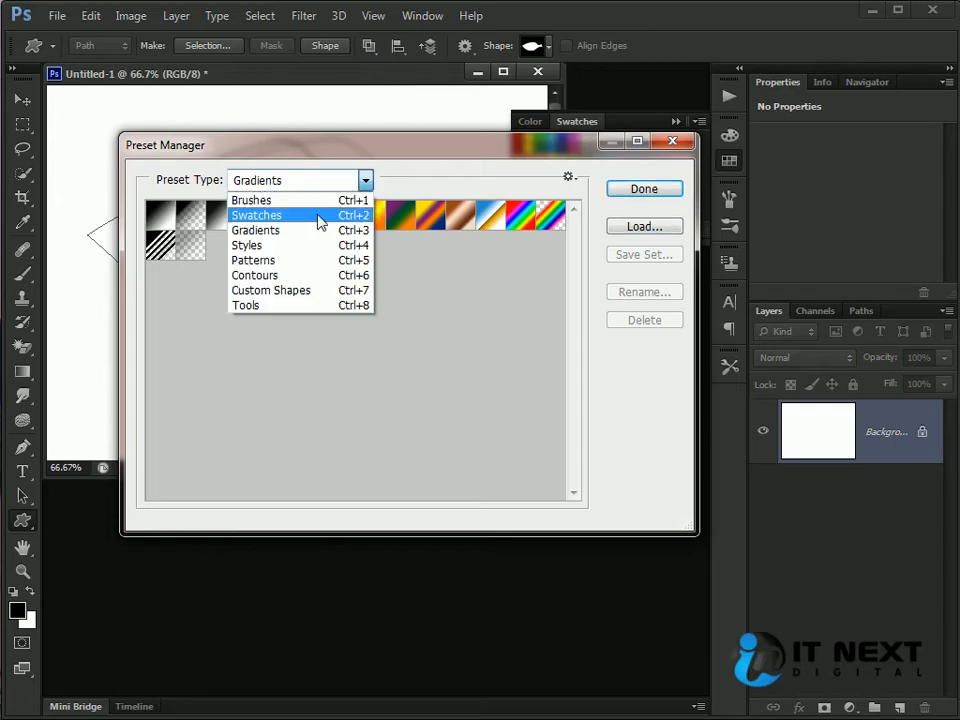
pyautogui.click(472, 176)
# Show the Custom Shapes presets in the Preset Manager
pyautogui.click(366, 181)
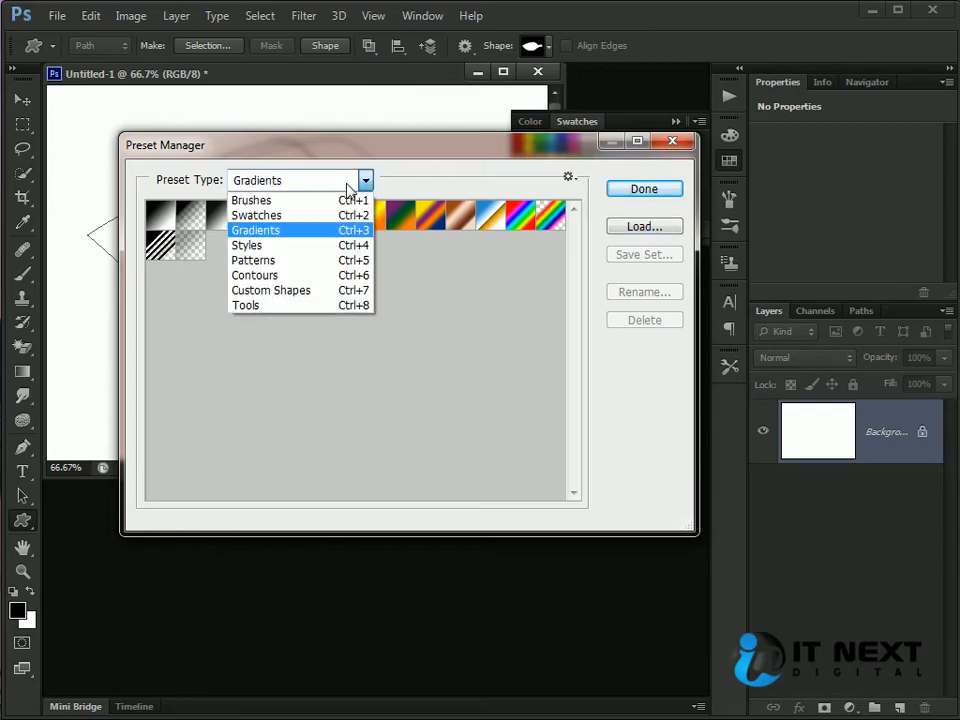
pyautogui.click(292, 290)
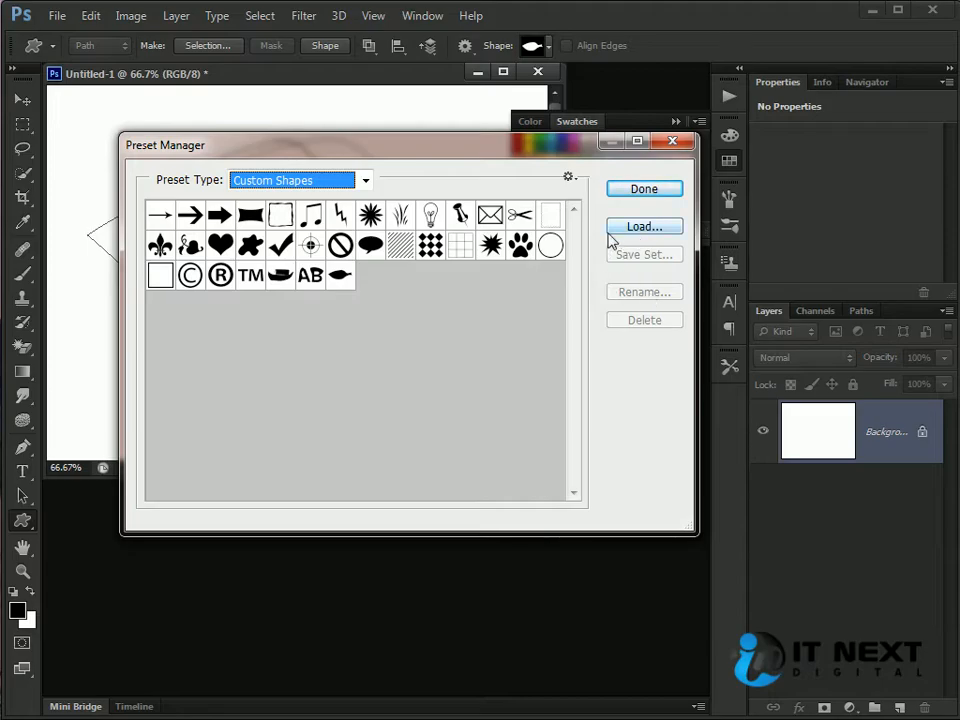
pyautogui.click(569, 178)
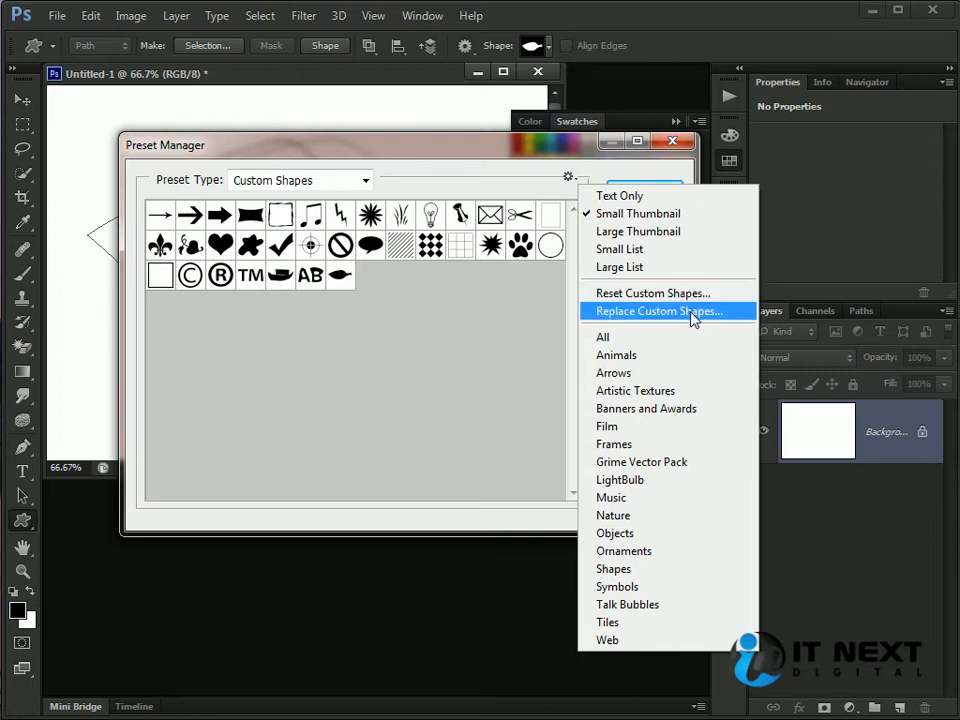
pyautogui.click(633, 298)
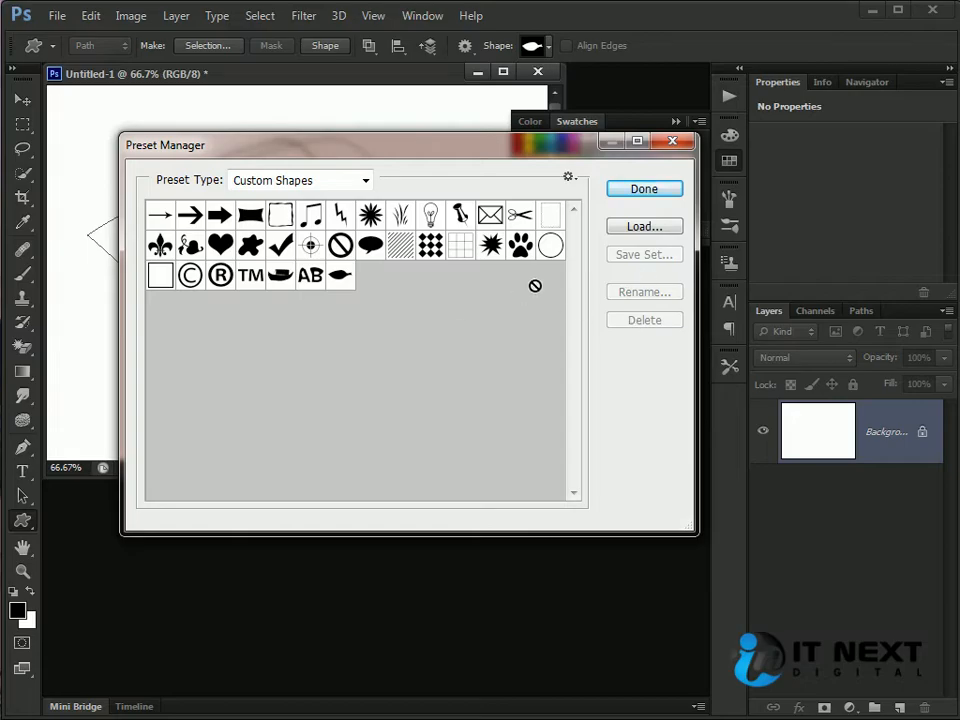
pyautogui.click(650, 237)
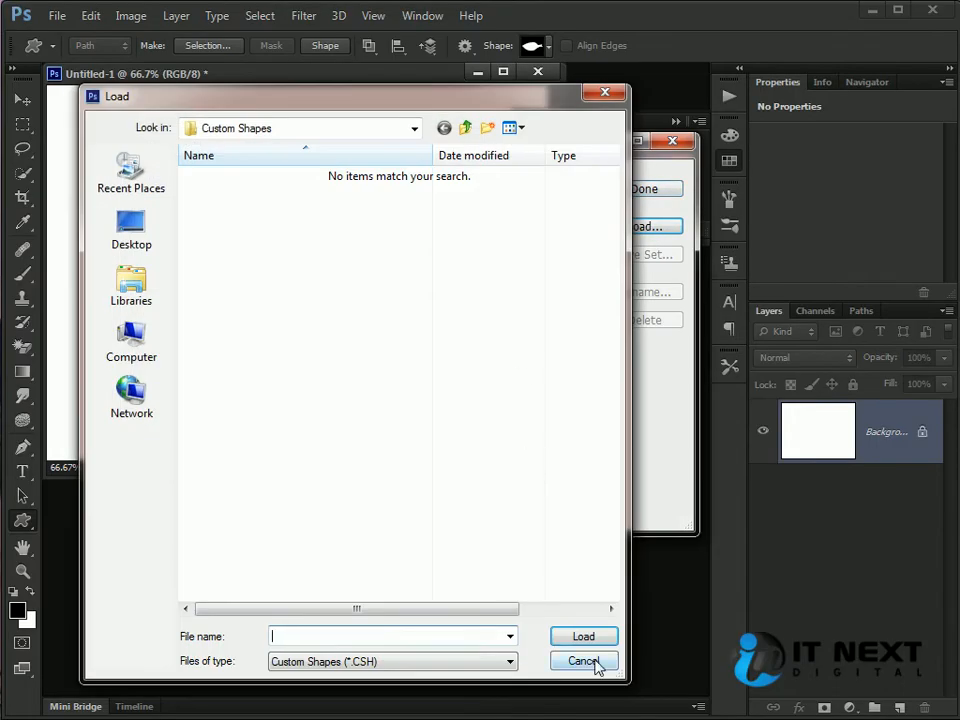
pyautogui.click(584, 661)
# Save the custom shape next to the TM symbol as a set named "My Custom Shapes.csh" and close the Preset Manager
pyautogui.click(312, 277)
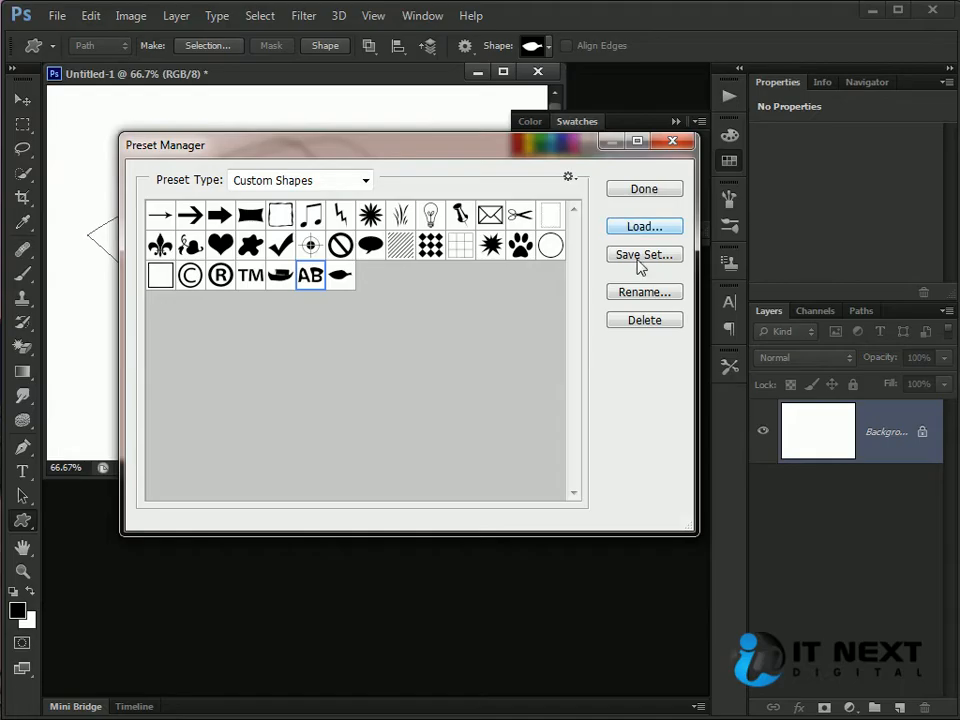
pyautogui.click(340, 281)
pyautogui.click(306, 277)
pyautogui.click(280, 278)
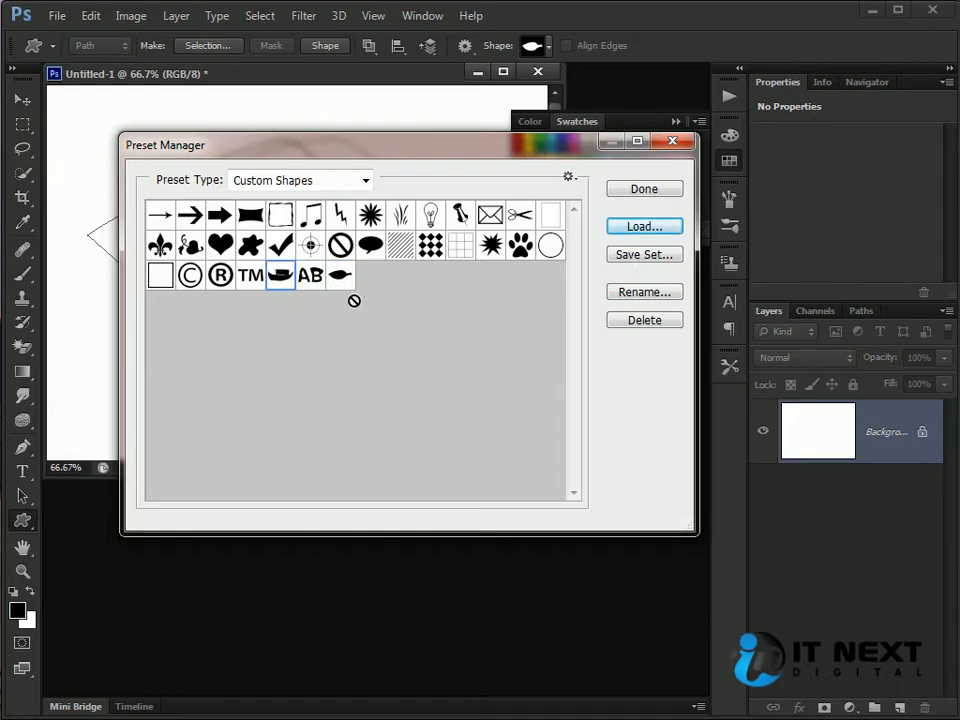
pyautogui.click(660, 262)
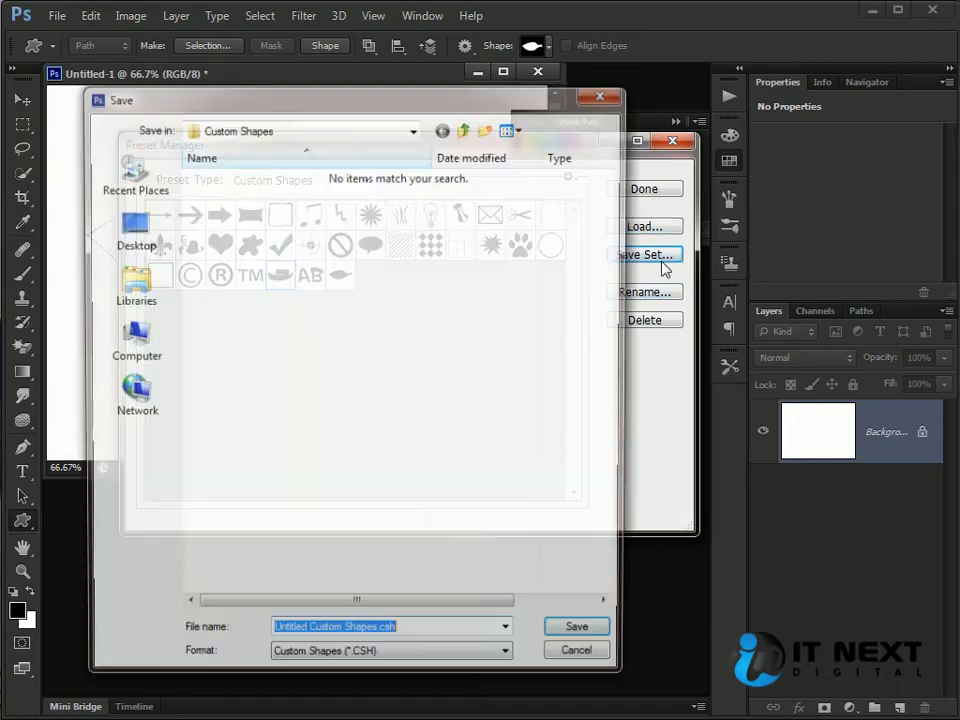
pyautogui.click(396, 636)
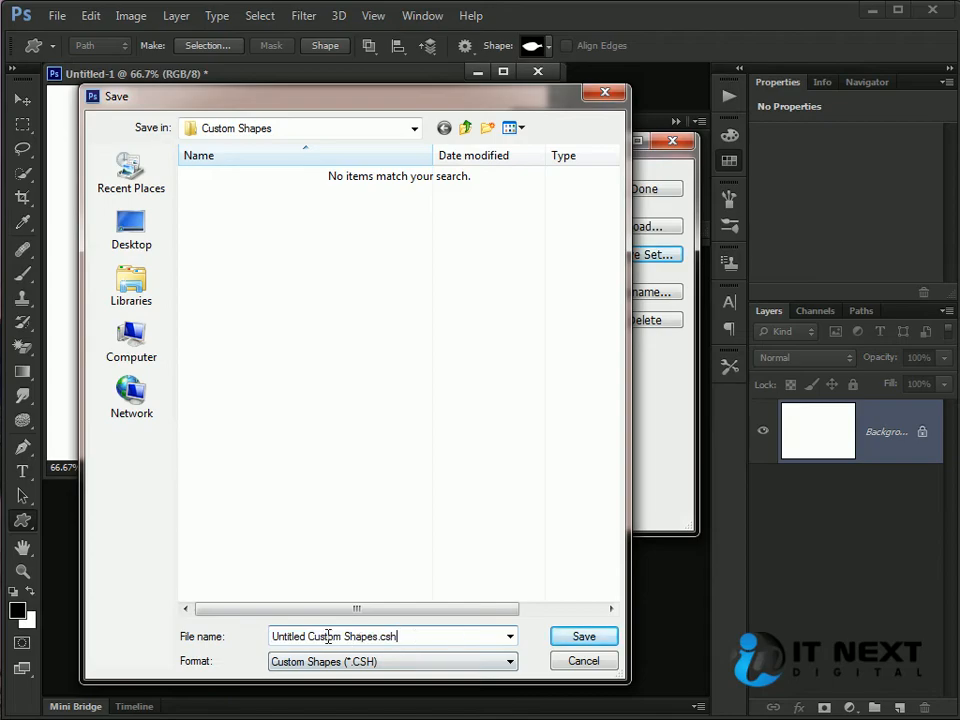
pyautogui.moveTo(308, 637); pyautogui.dragTo(249, 628)
pyautogui.write('My')
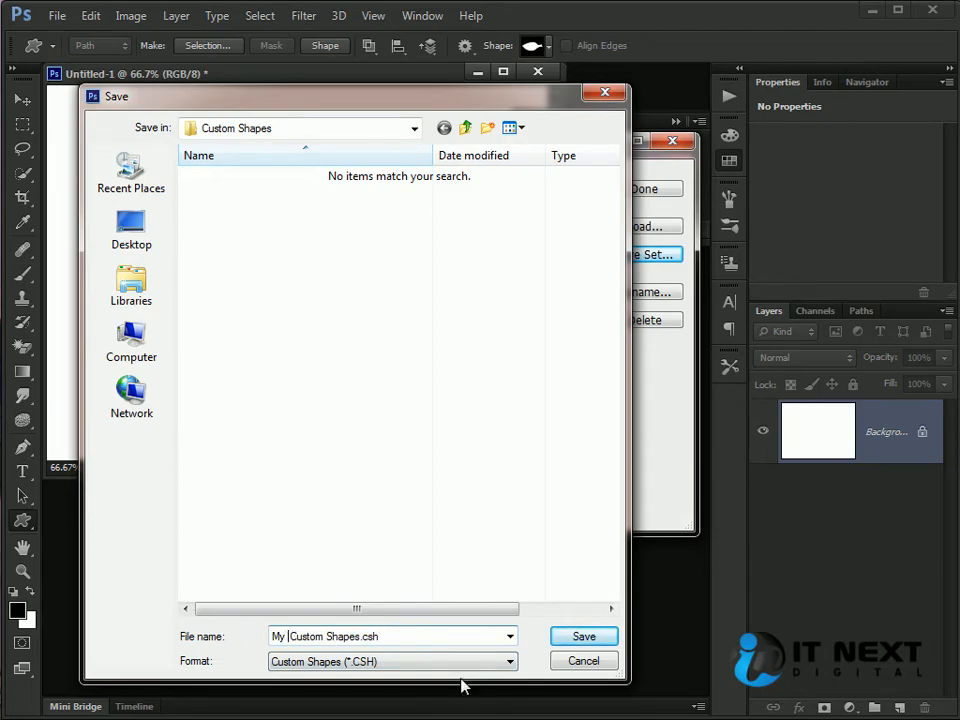
pyautogui.click(585, 636)
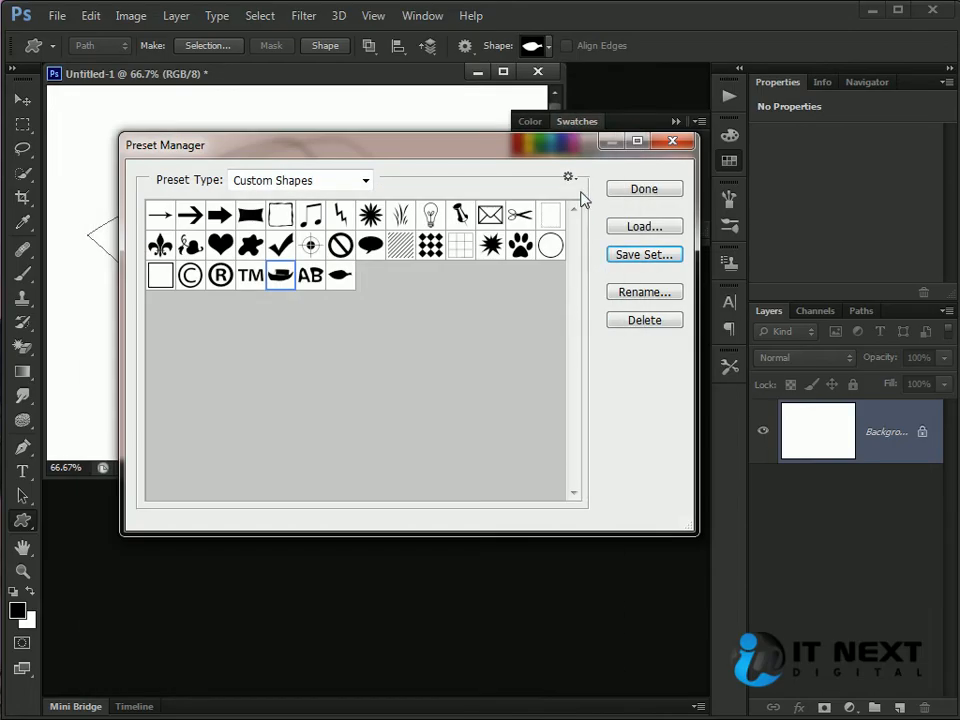
pyautogui.click(673, 143)
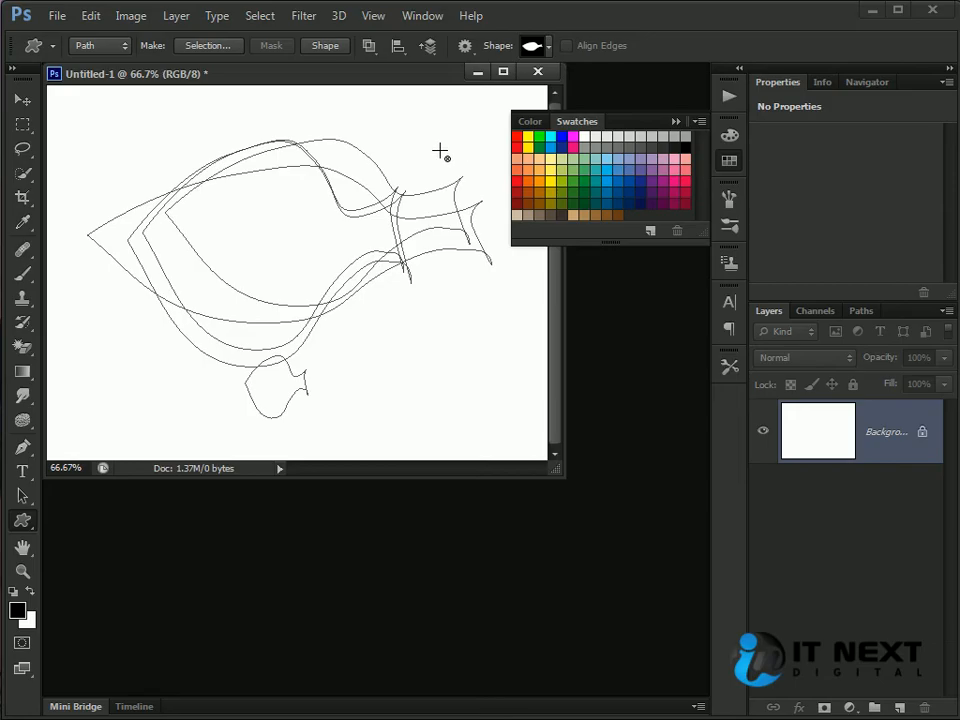
# Reset the Custom Shape tool's shape library to the default shapes
pyautogui.click(548, 45)
pyautogui.click(647, 77)
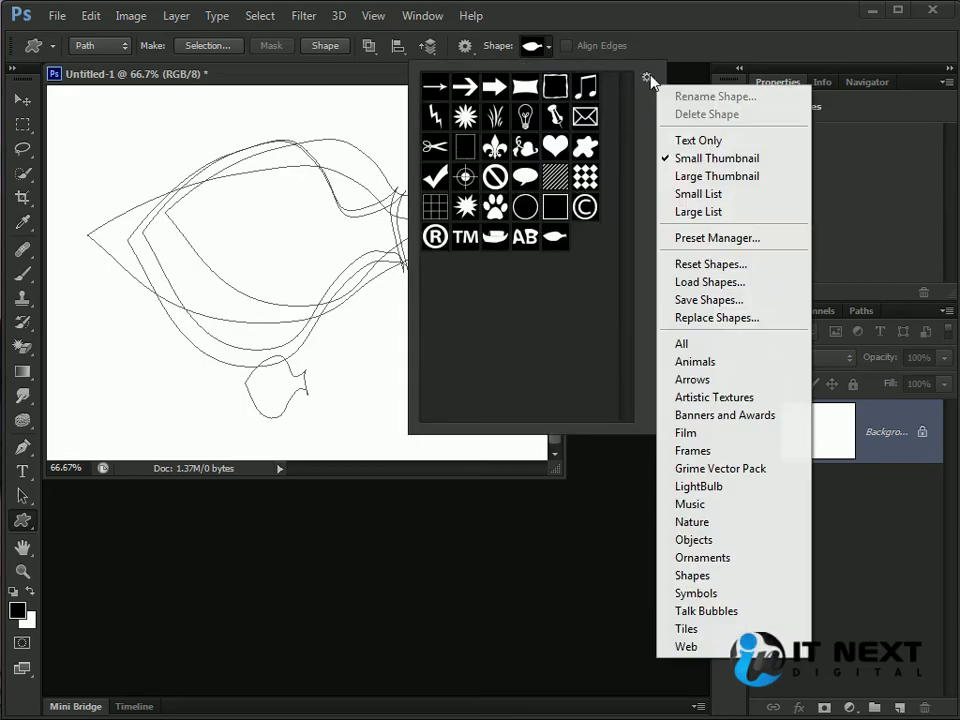
pyautogui.click(738, 264)
pyautogui.click(400, 311)
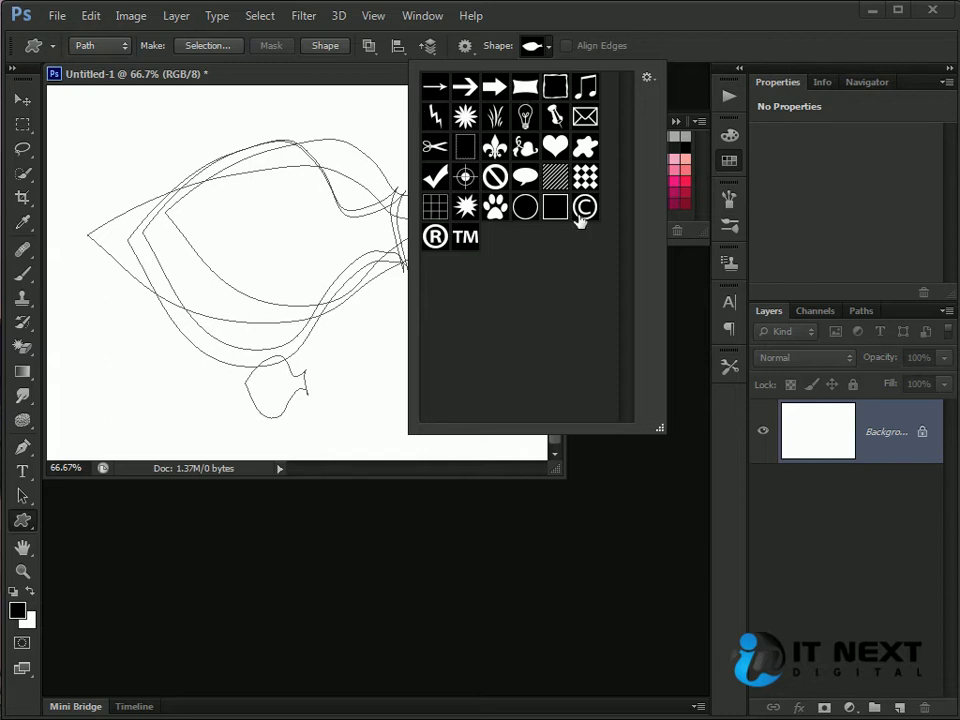
pyautogui.click(636, 471)
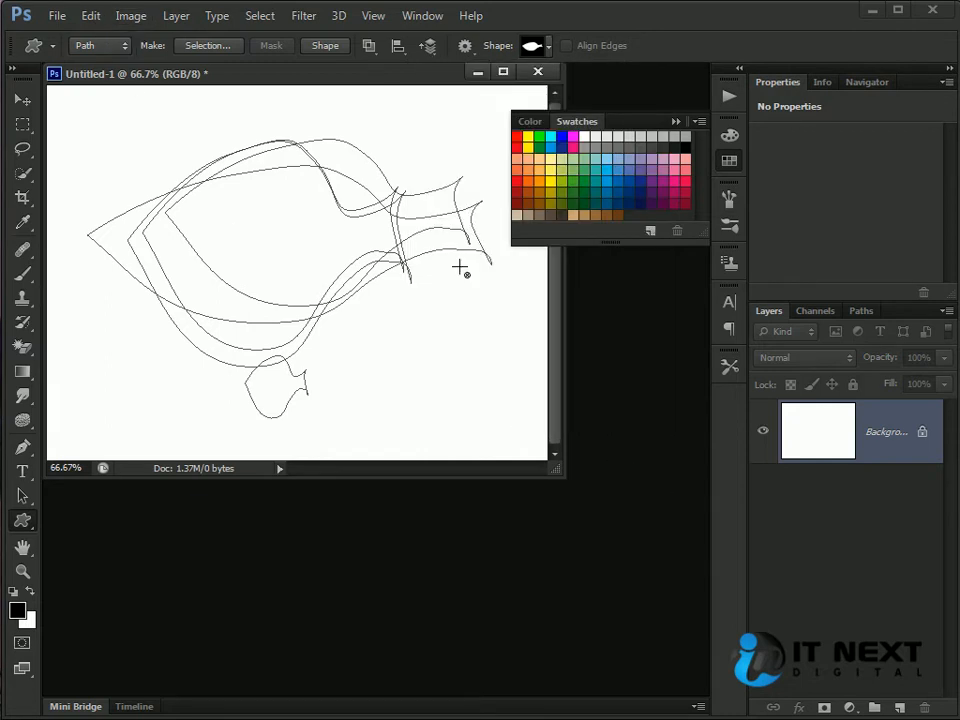
# Reopen the Preset Manager and set its preset type to Custom Shapes
pyautogui.click(84, 17)
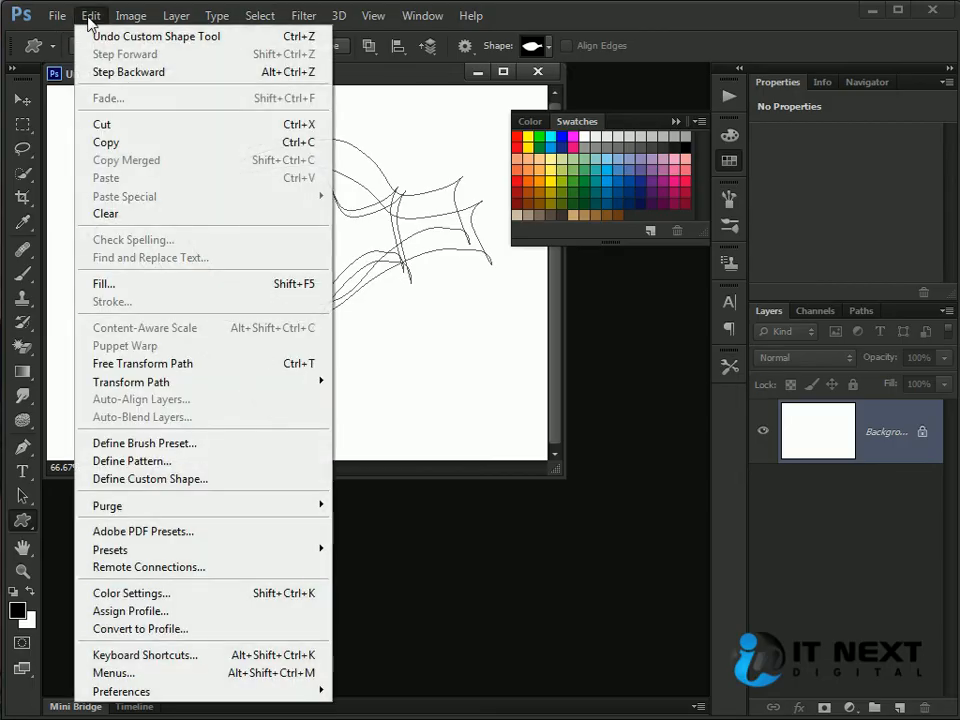
pyautogui.moveTo(226, 393)
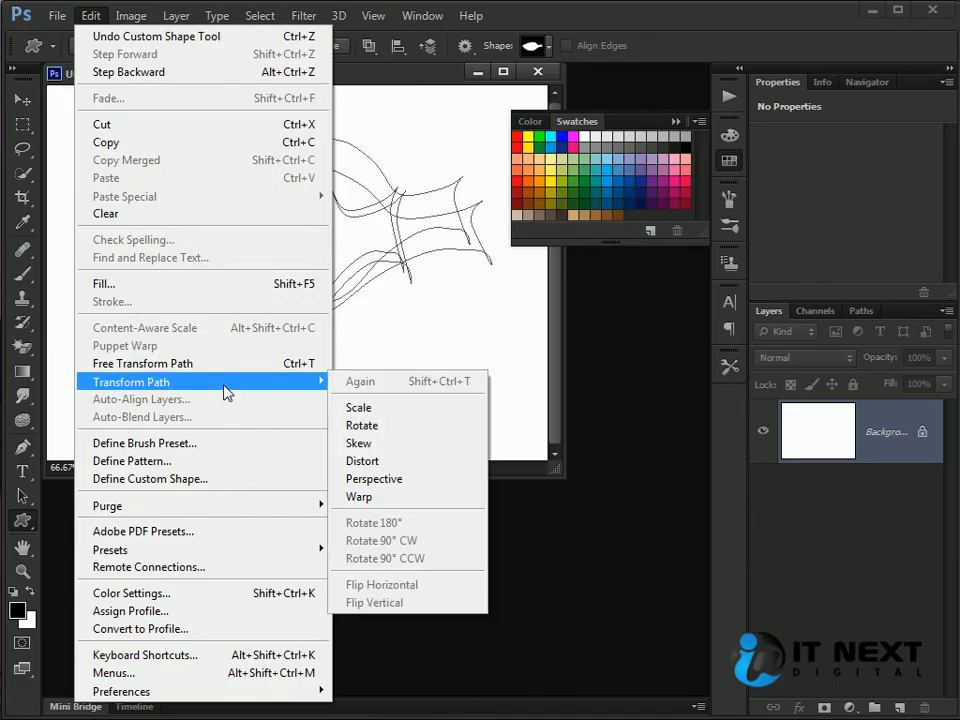
pyautogui.moveTo(268, 549)
pyautogui.click(373, 553)
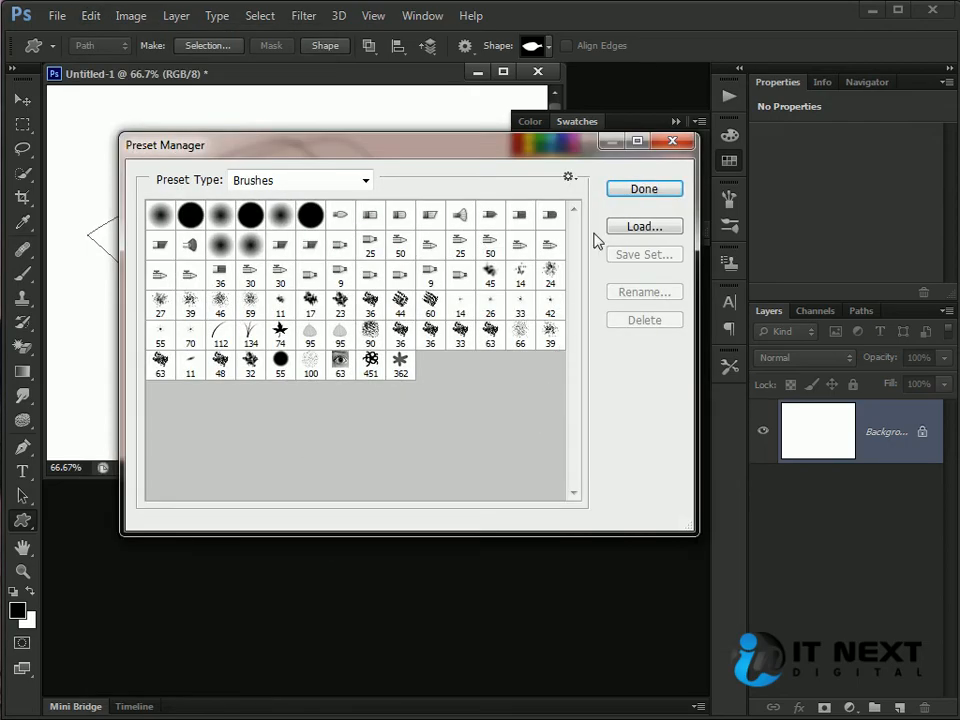
pyautogui.click(296, 185)
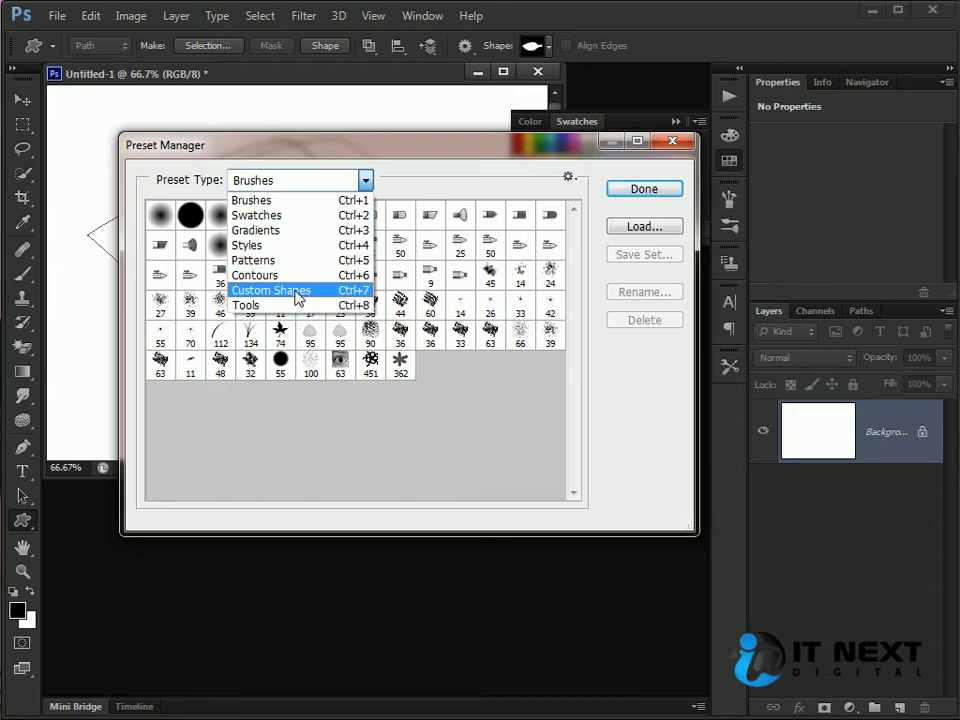
pyautogui.click(295, 290)
# Load the saved shape set "My Custom Shapes.csh" into the custom shape presets
pyautogui.click(630, 226)
pyautogui.click(277, 180)
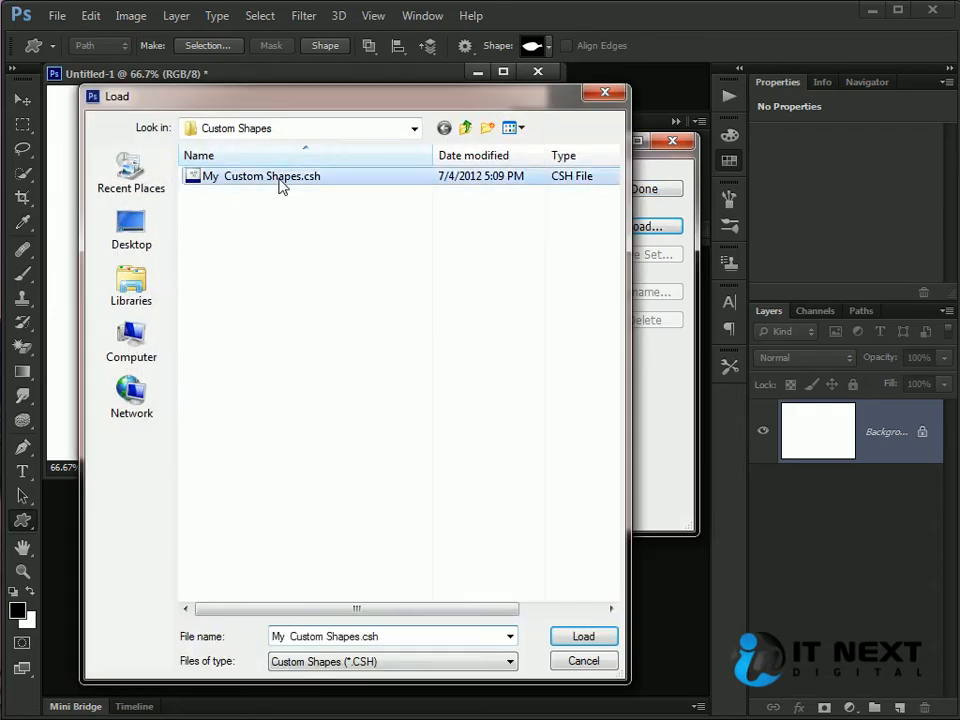
pyautogui.click(590, 636)
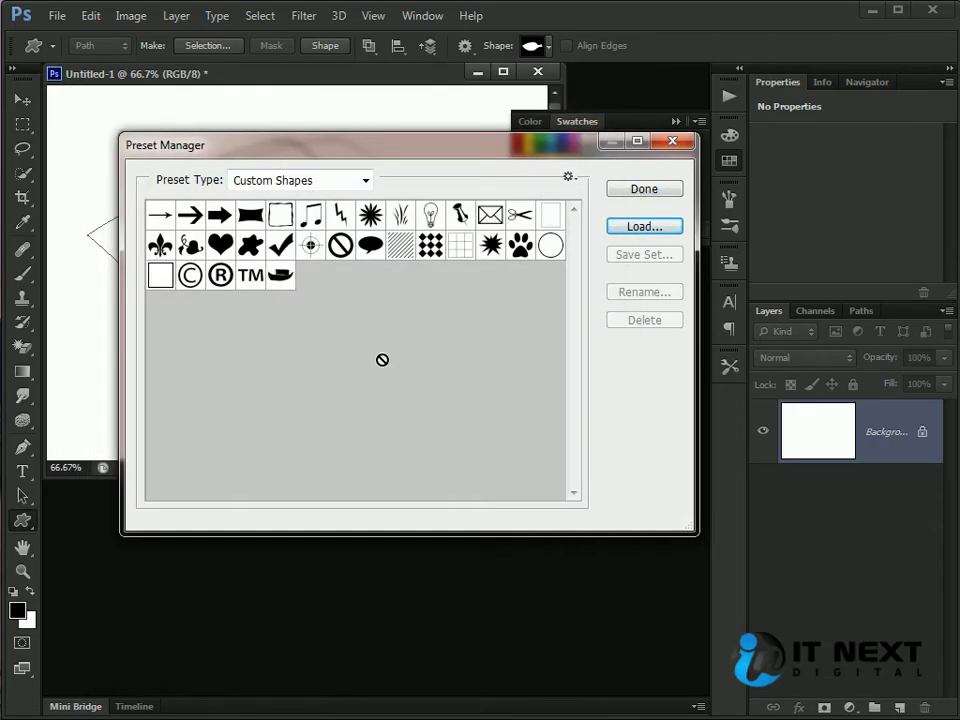
# Select all the custom shapes in the preset list, from the boat shape back to the first arrow
pyautogui.moveTo(280, 276)
pyautogui.mouseDown()
pyautogui.moveTo(302, 297)
pyautogui.moveTo(282, 255)
pyautogui.moveTo(283, 281)
pyautogui.mouseUp()
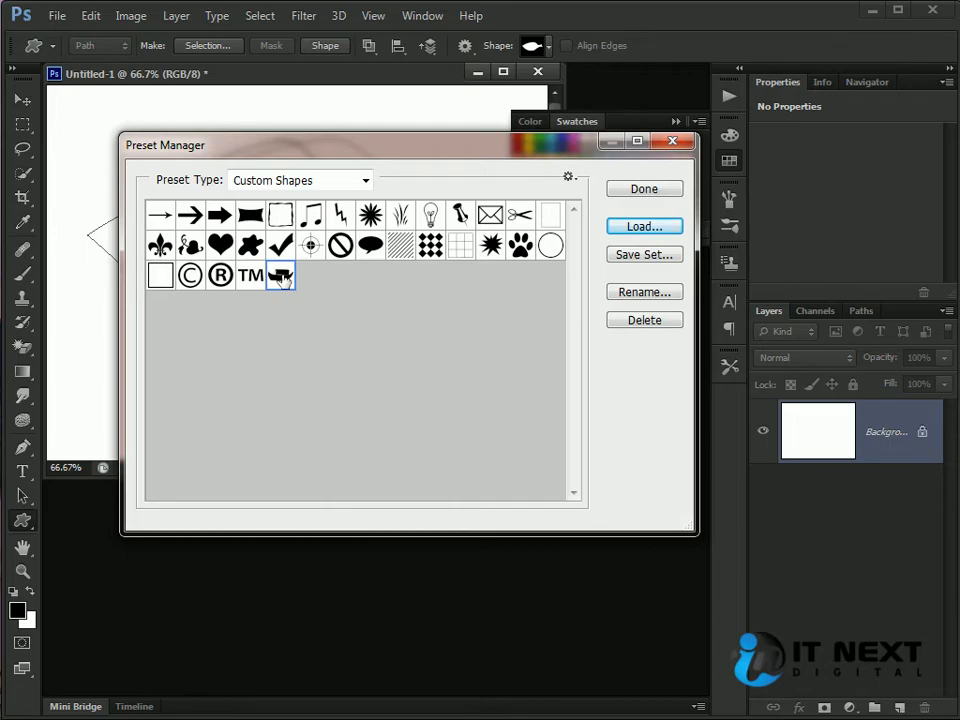
pyautogui.click(323, 253)
pyautogui.click(280, 277)
pyautogui.keyDown('shift'); pyautogui.click(172, 278); pyautogui.keyUp('shift')
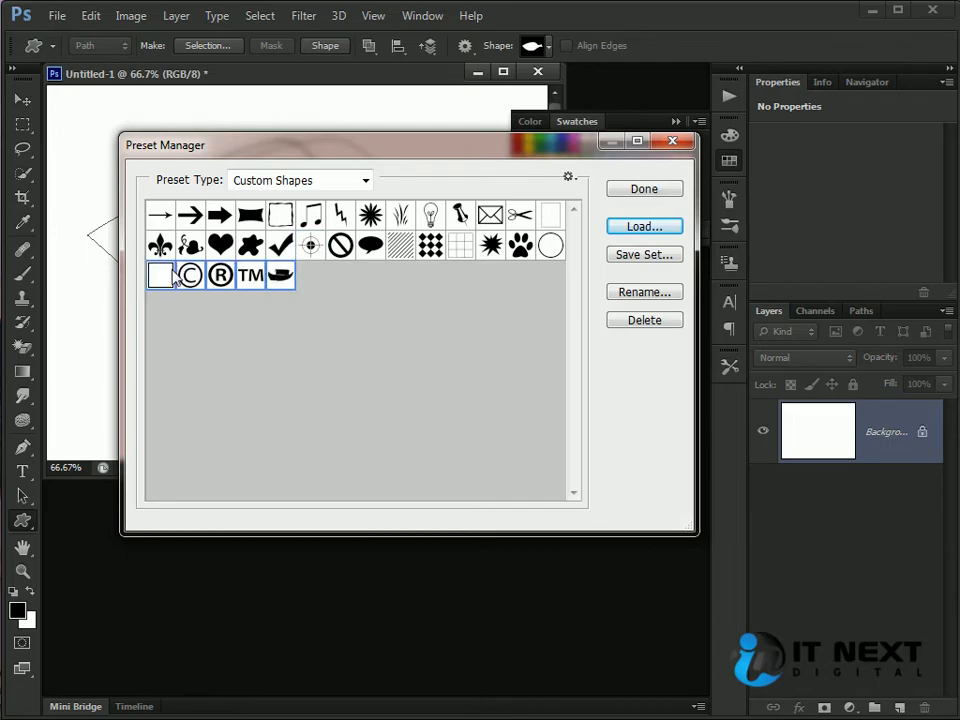
pyautogui.keyDown('shift'); pyautogui.click(163, 248); pyautogui.keyUp('shift')
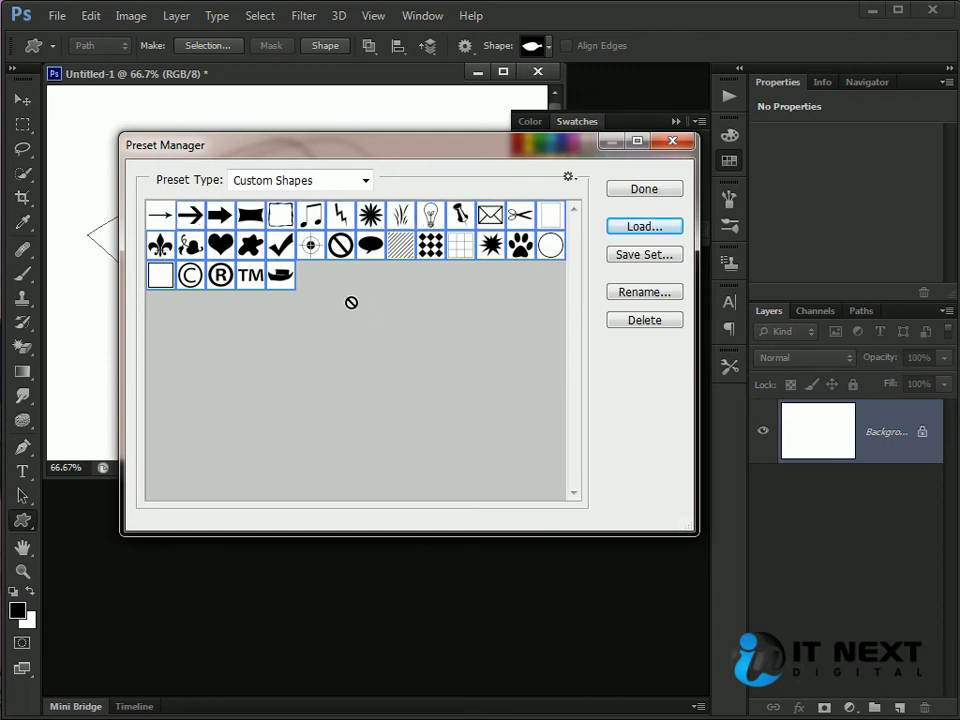
# Select the arrow, light bulb, pushpin, envelope, ornament, heart, square, copyright and boat shapes and save them as a set, overwriting "My Custom Shapes.csh"
pyautogui.click(280, 277)
pyautogui.moveTo(298, 297); pyautogui.dragTo(179, 270)
pyautogui.moveTo(203, 212); pyautogui.dragTo(192, 250)
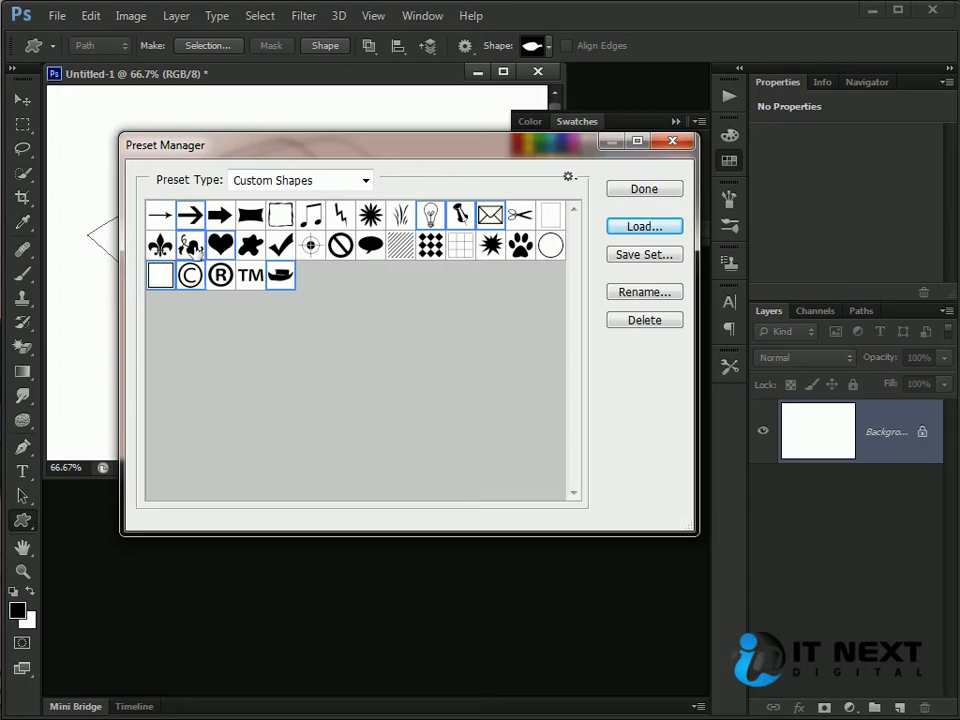
pyautogui.click(641, 256)
pyautogui.click(250, 178)
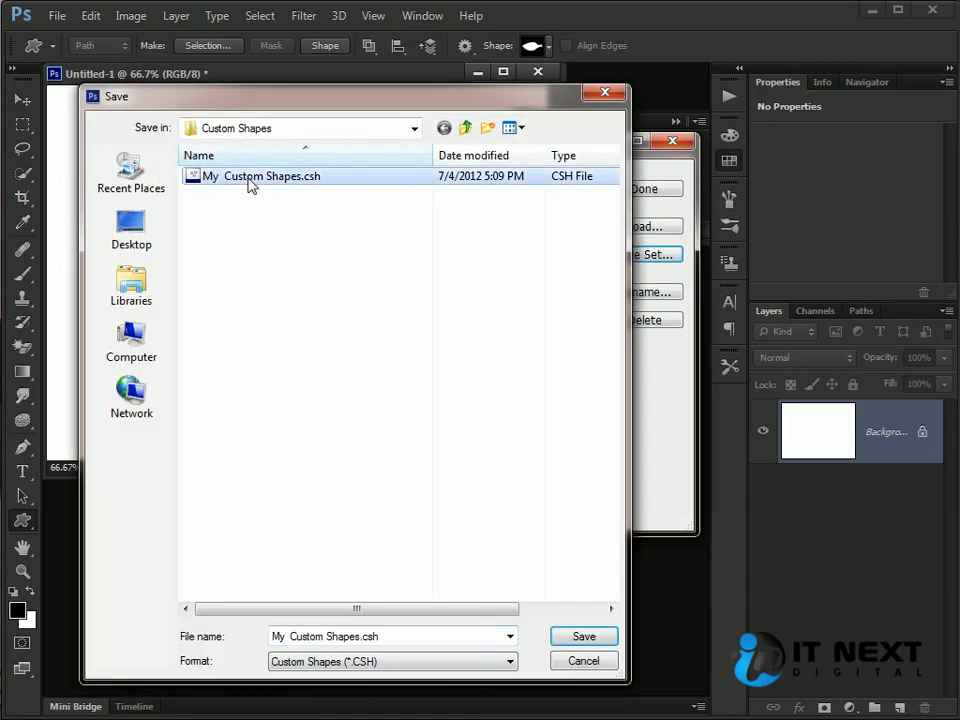
pyautogui.click(580, 636)
pyautogui.click(441, 313)
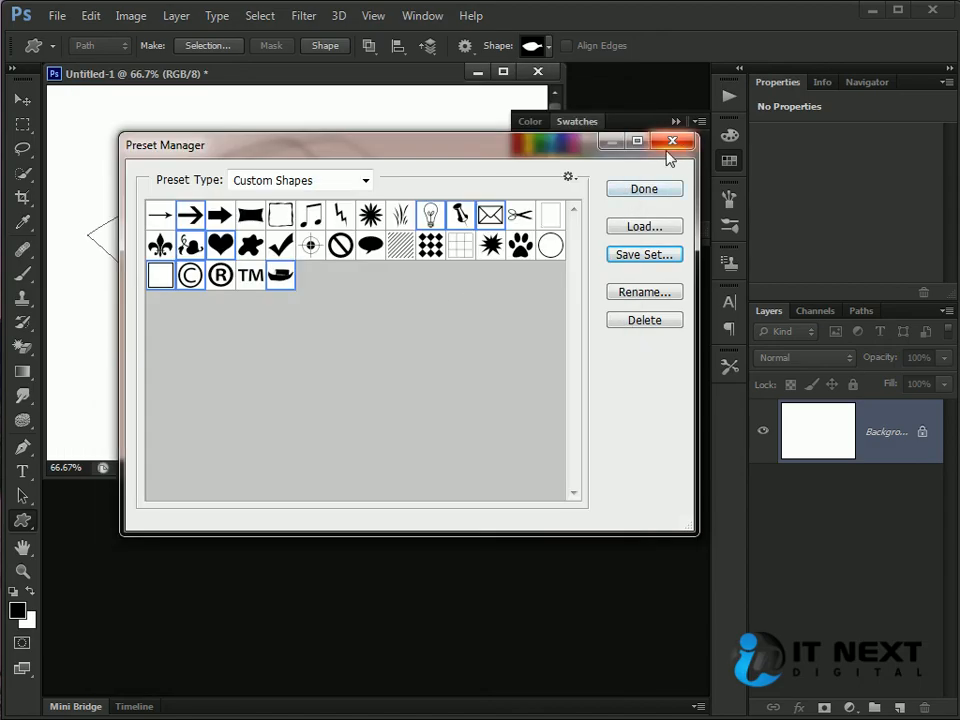
# Load the saved set "My Custom Shapes.csh" into the custom shape presets and check the added shapes
pyautogui.click(568, 176)
pyautogui.click(681, 223)
pyautogui.click(650, 227)
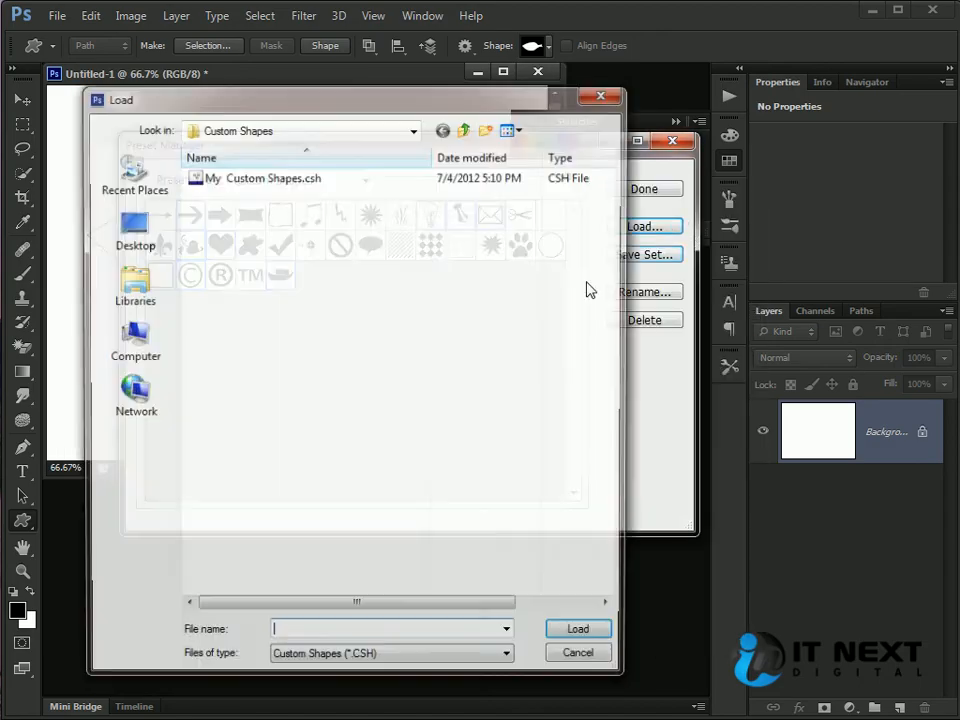
pyautogui.doubleClick(210, 181)
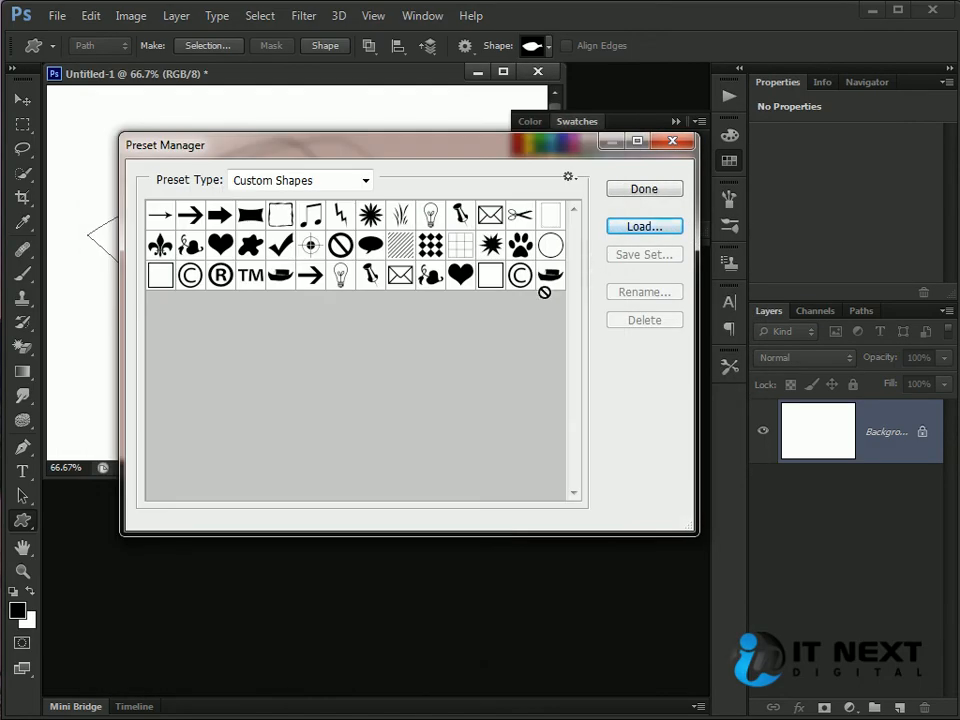
pyautogui.click(546, 283)
pyautogui.click(368, 278)
pyautogui.click(311, 280)
pyautogui.click(252, 275)
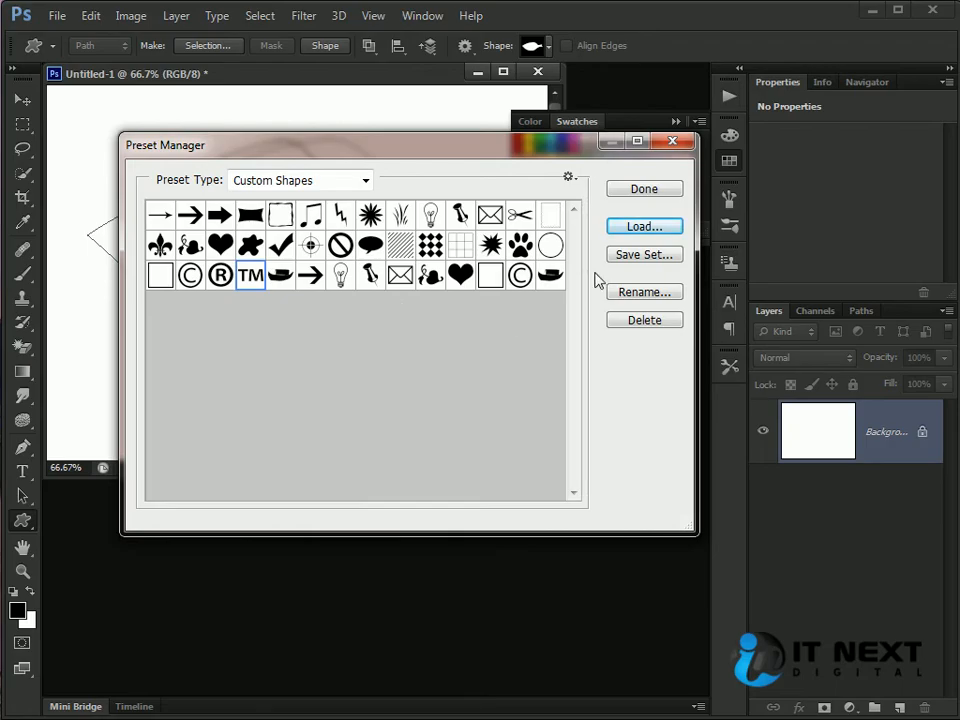
# Reset the custom shape presets in the Preset Manager to the default shapes
pyautogui.click(569, 177)
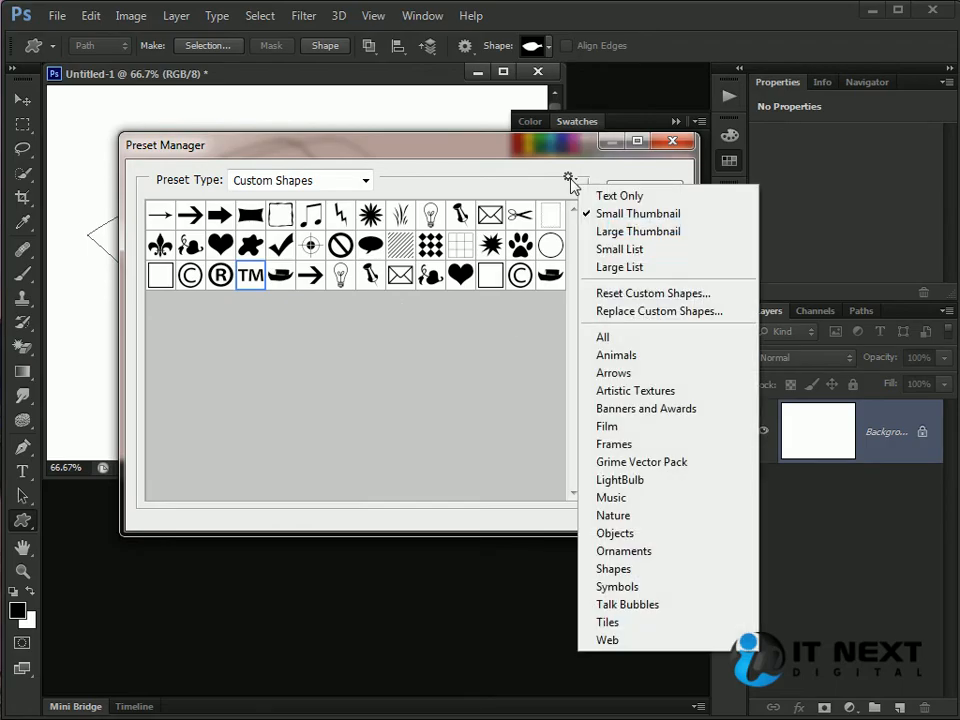
pyautogui.click(626, 294)
pyautogui.click(413, 309)
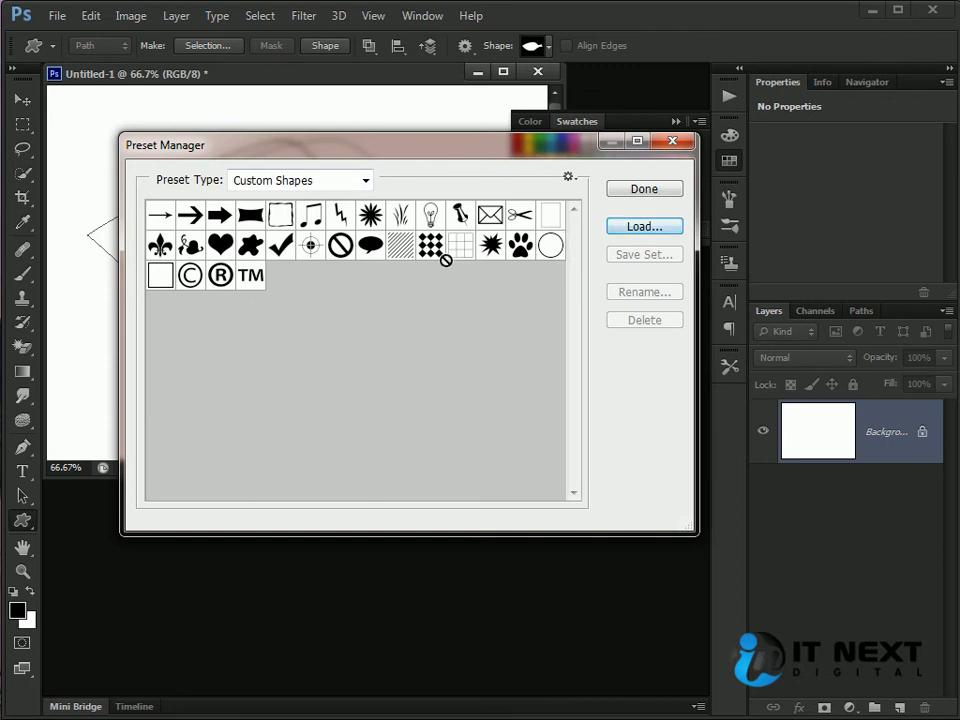
# Load "My Custom Shapes.csh" after the default custom shapes
pyautogui.click(643, 228)
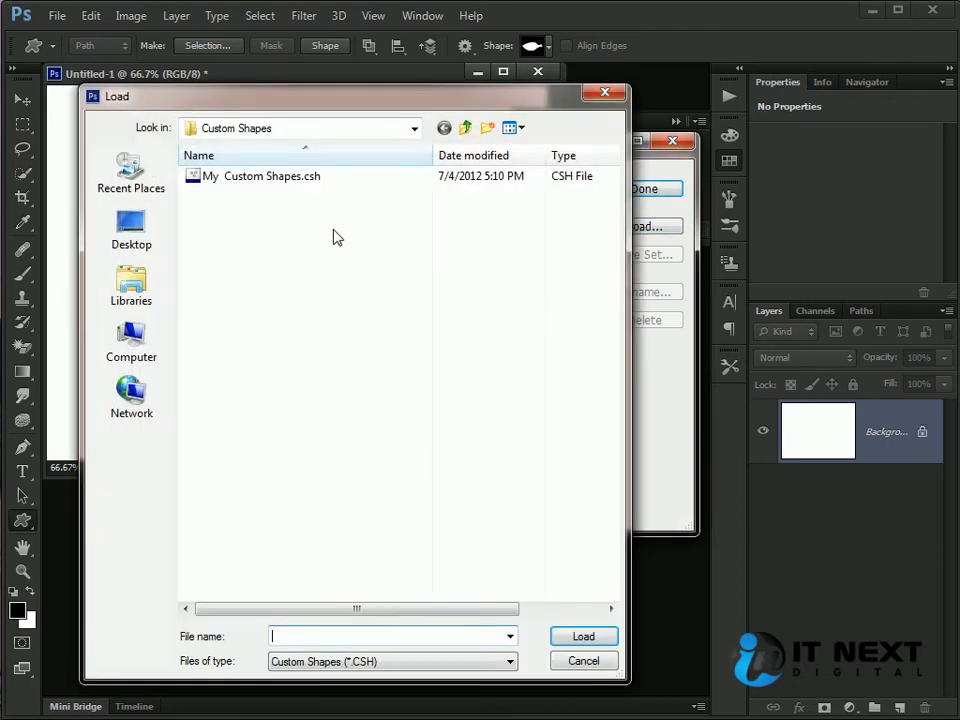
pyautogui.doubleClick(306, 180)
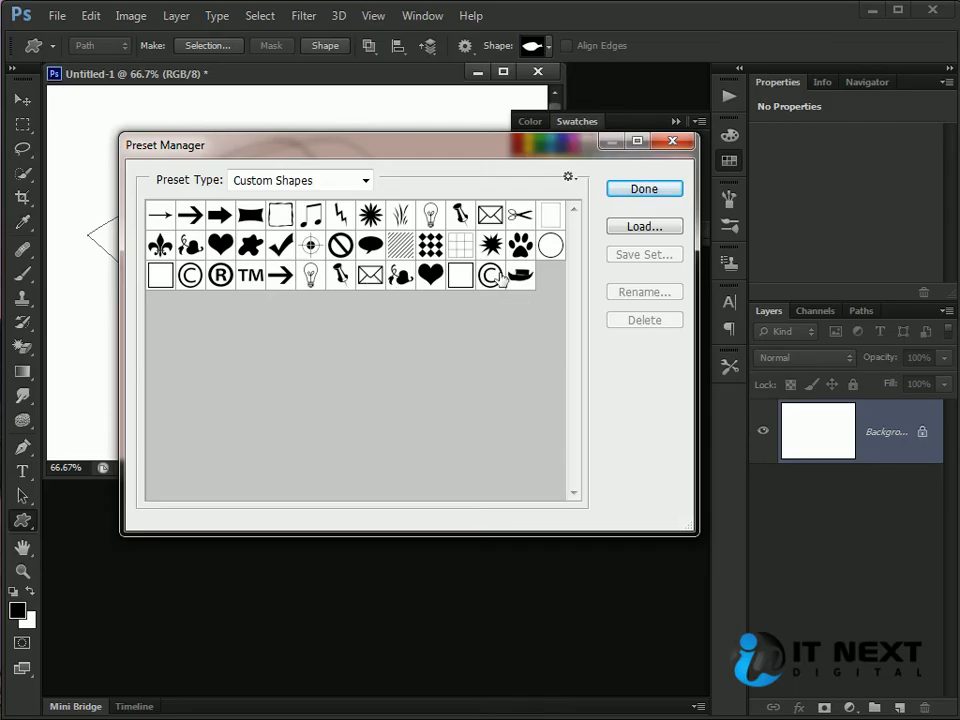
pyautogui.moveTo(498, 279); pyautogui.dragTo(557, 271)
# Load "My Custom Shapes.csh" three more times and pick out the duplicate boat shapes in the list
pyautogui.click(644, 227)
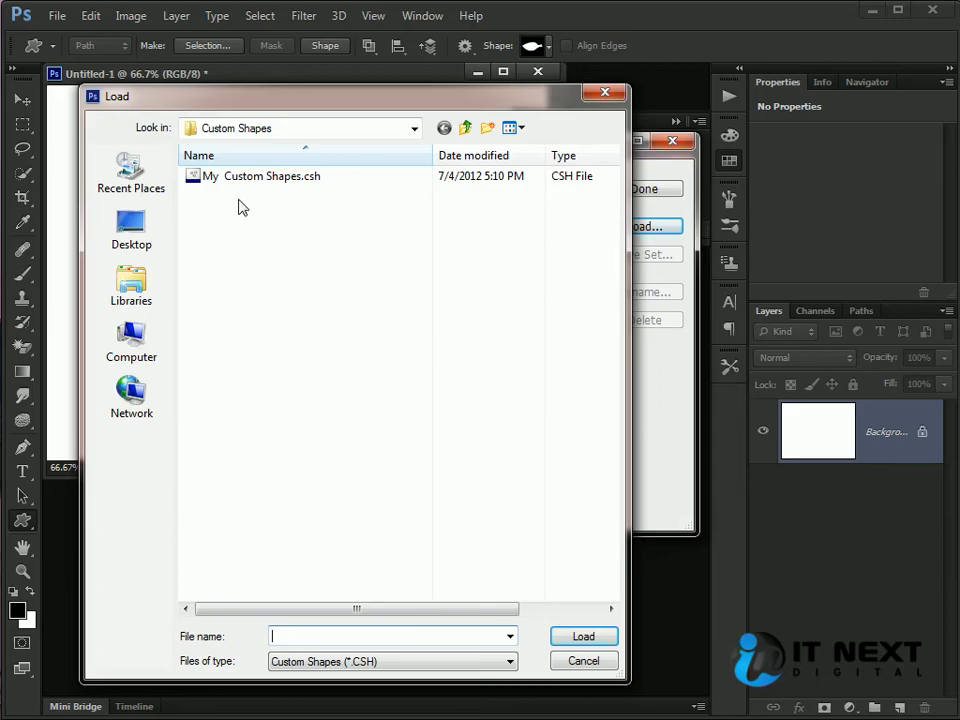
pyautogui.click(258, 180)
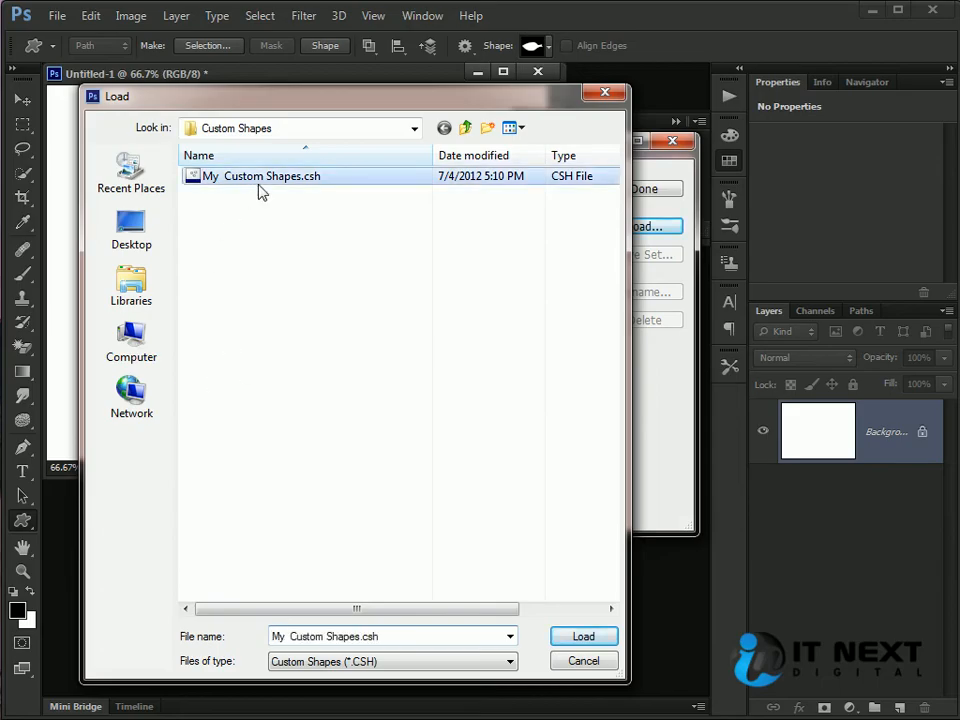
pyautogui.click(588, 638)
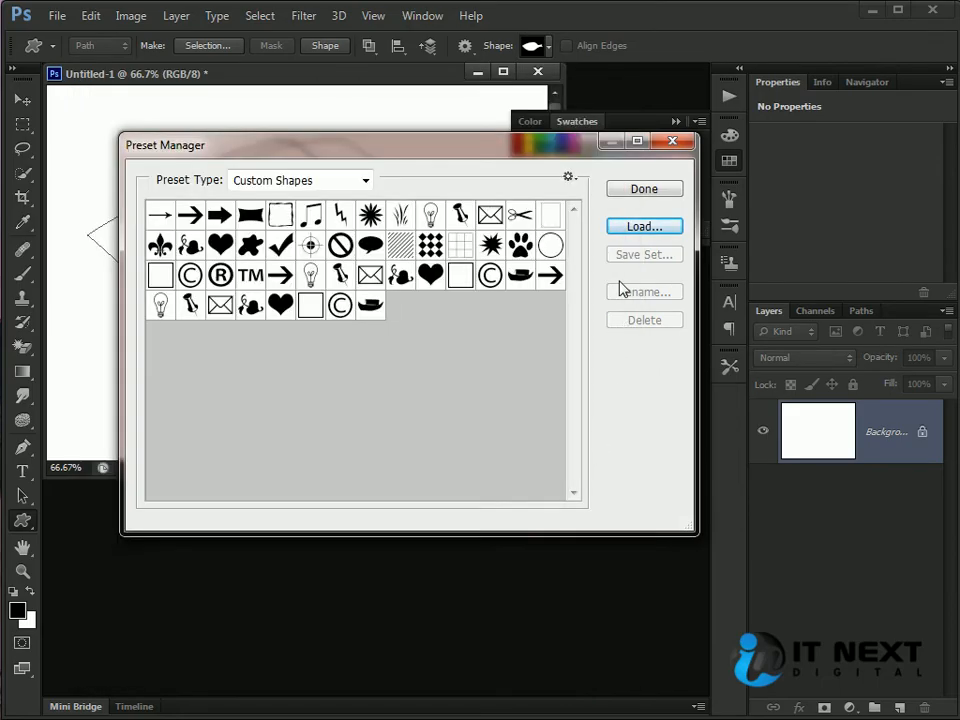
pyautogui.click(630, 227)
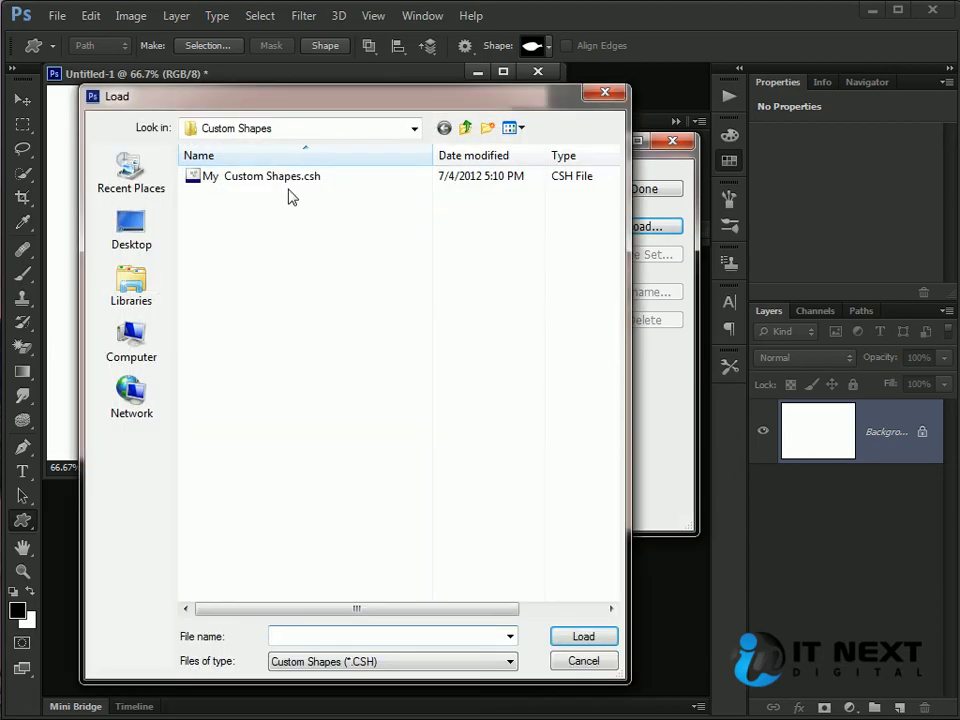
pyautogui.doubleClick(280, 172)
pyautogui.click(652, 229)
pyautogui.doubleClick(244, 181)
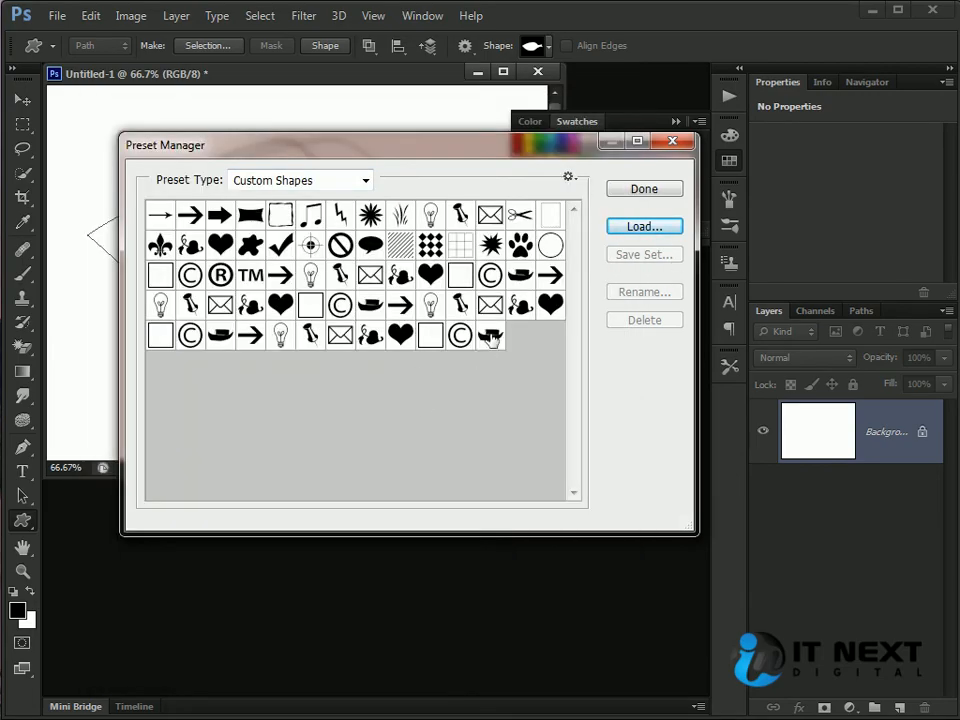
pyautogui.click(369, 304)
pyautogui.moveTo(522, 276); pyautogui.dragTo(467, 392)
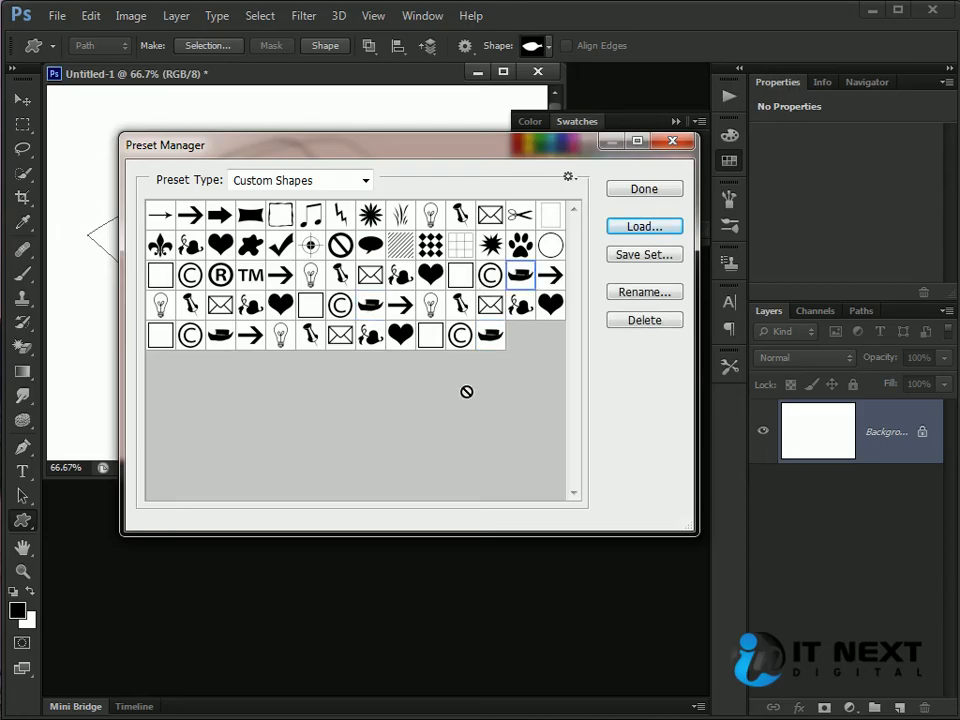
pyautogui.moveTo(220, 335); pyautogui.dragTo(502, 400)
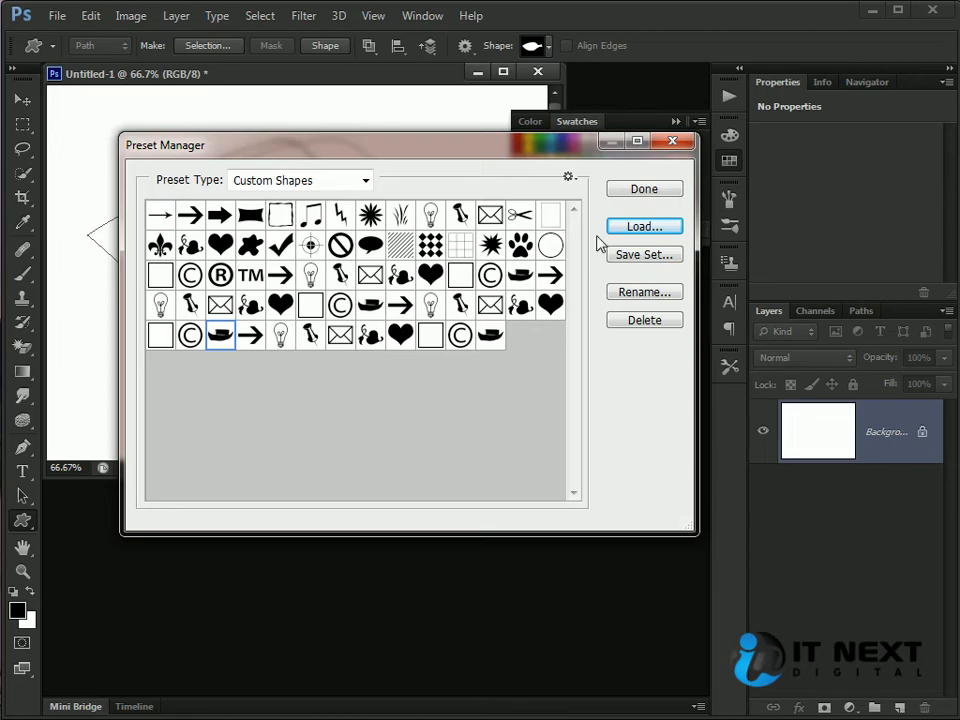
# Reset the custom shapes to the default library to clear the repeatedly loaded sets
pyautogui.click(567, 179)
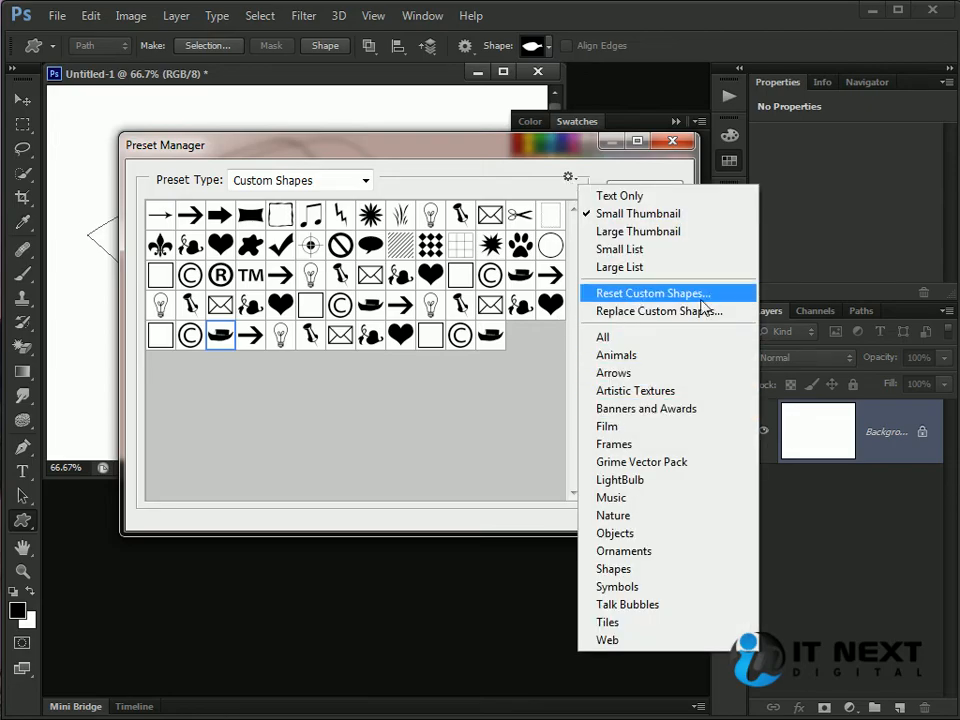
pyautogui.click(652, 297)
pyautogui.click(411, 316)
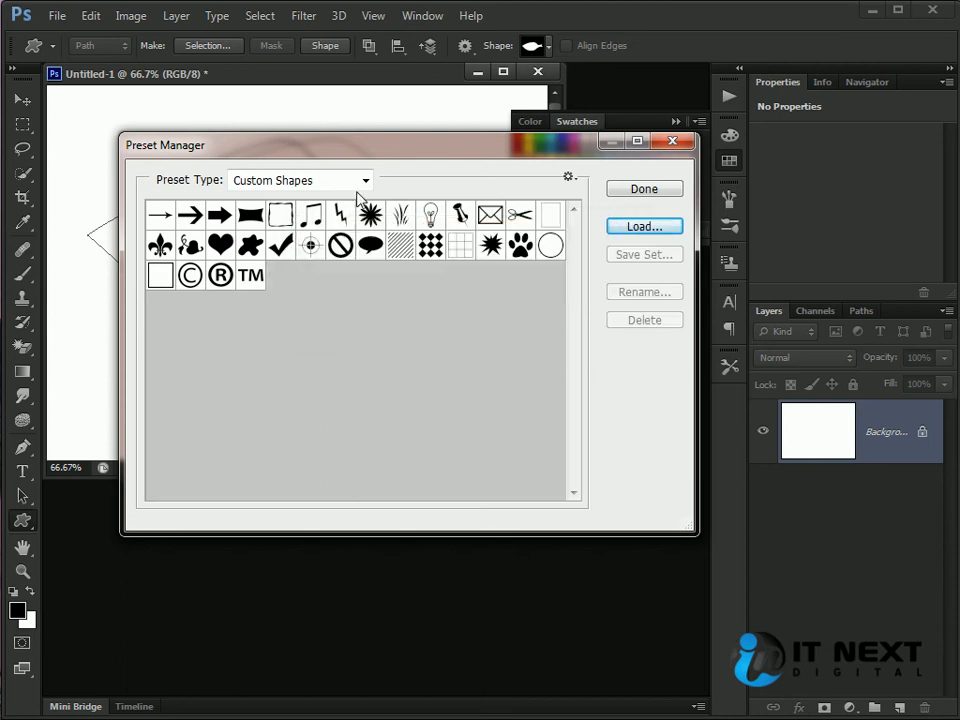
# Switch the preset type to Styles and load "Styles.asl" from the "offset layer style" folder in "stylesASL_sharegfx" on drive F:
pyautogui.click(366, 180)
pyautogui.click(289, 246)
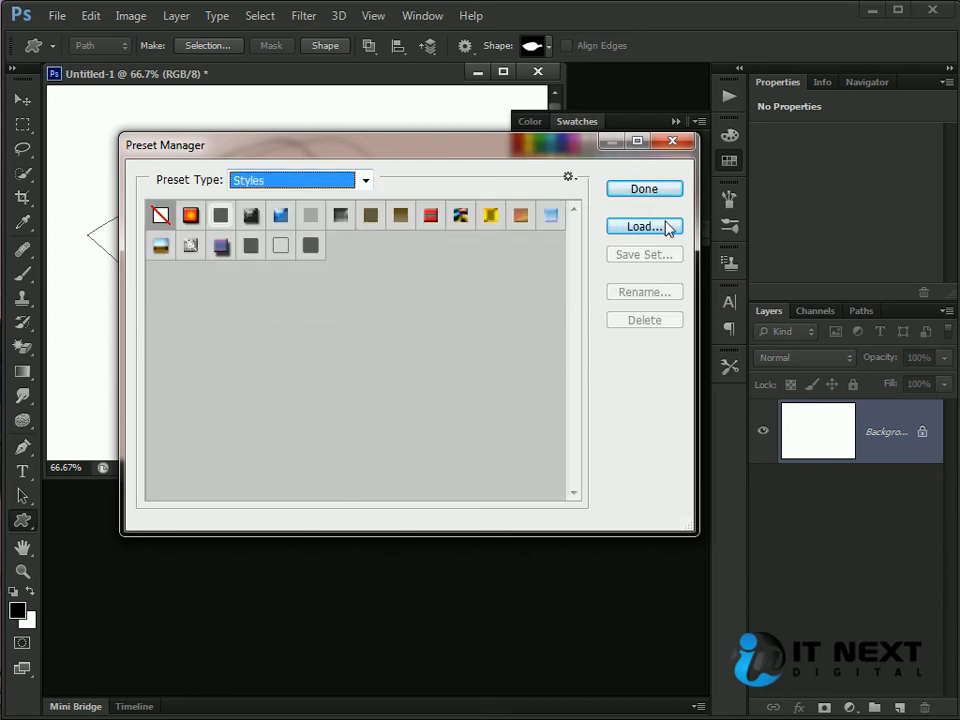
pyautogui.click(621, 229)
pyautogui.click(366, 132)
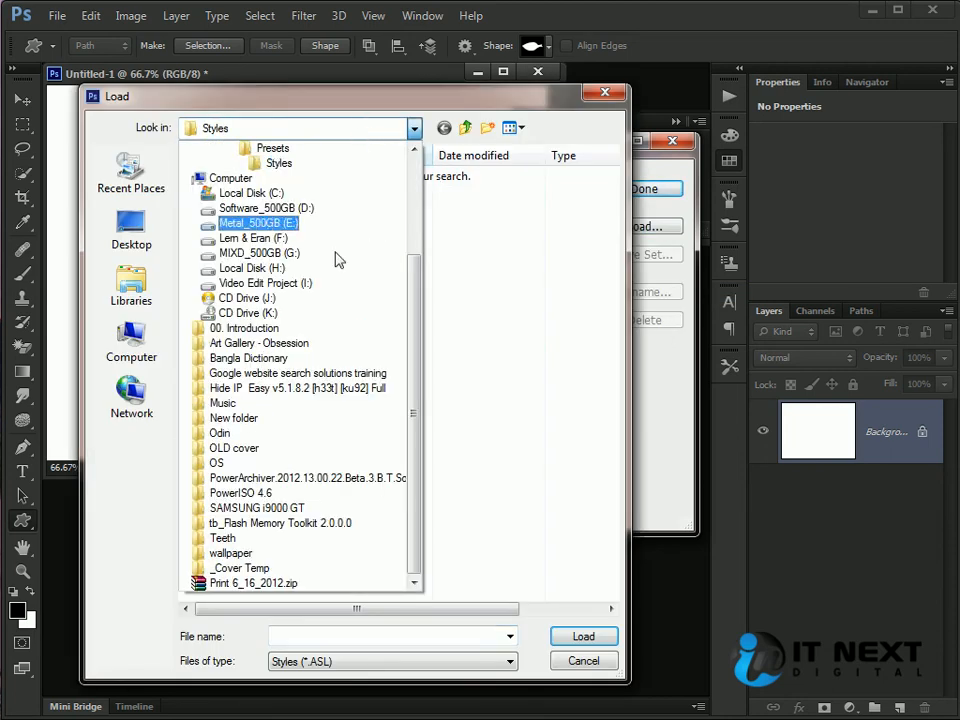
pyautogui.click(336, 240)
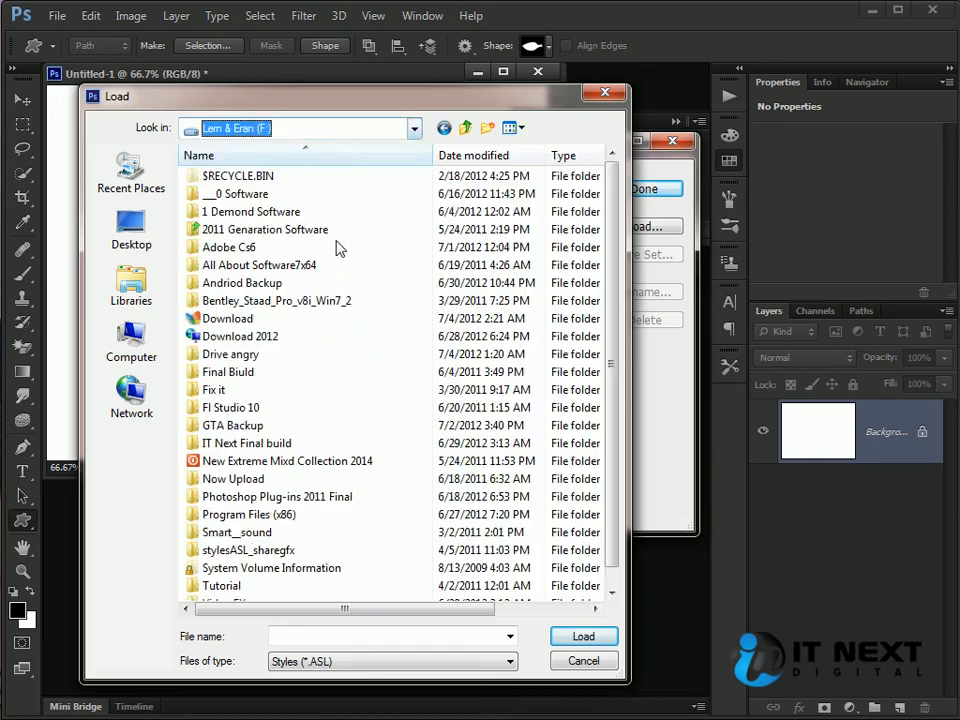
pyautogui.scroll(-1, 613, 350)
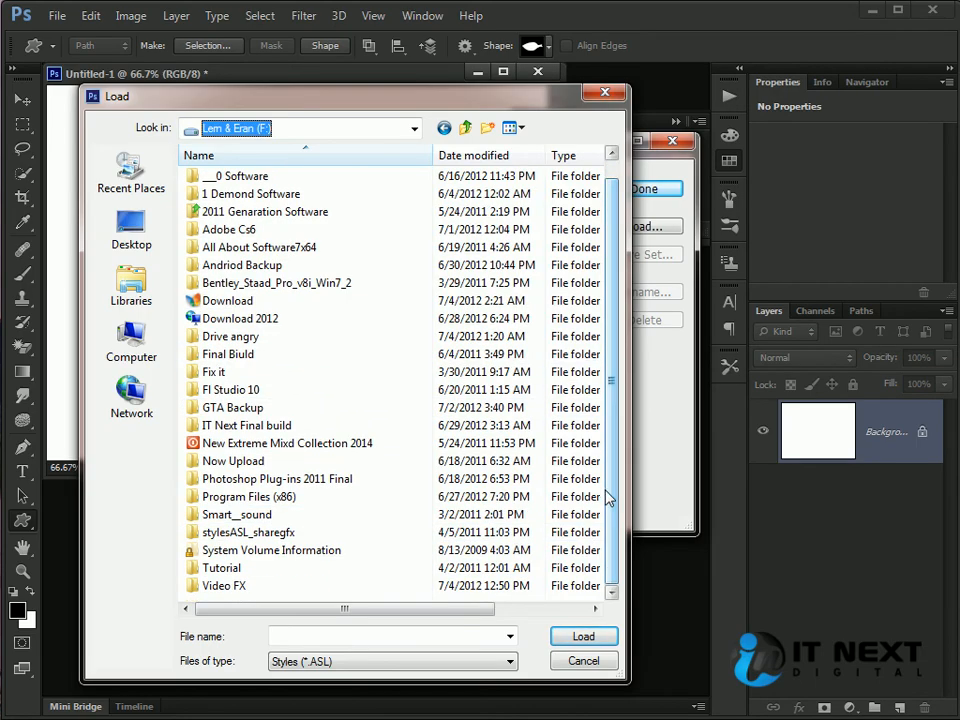
pyautogui.doubleClick(264, 536)
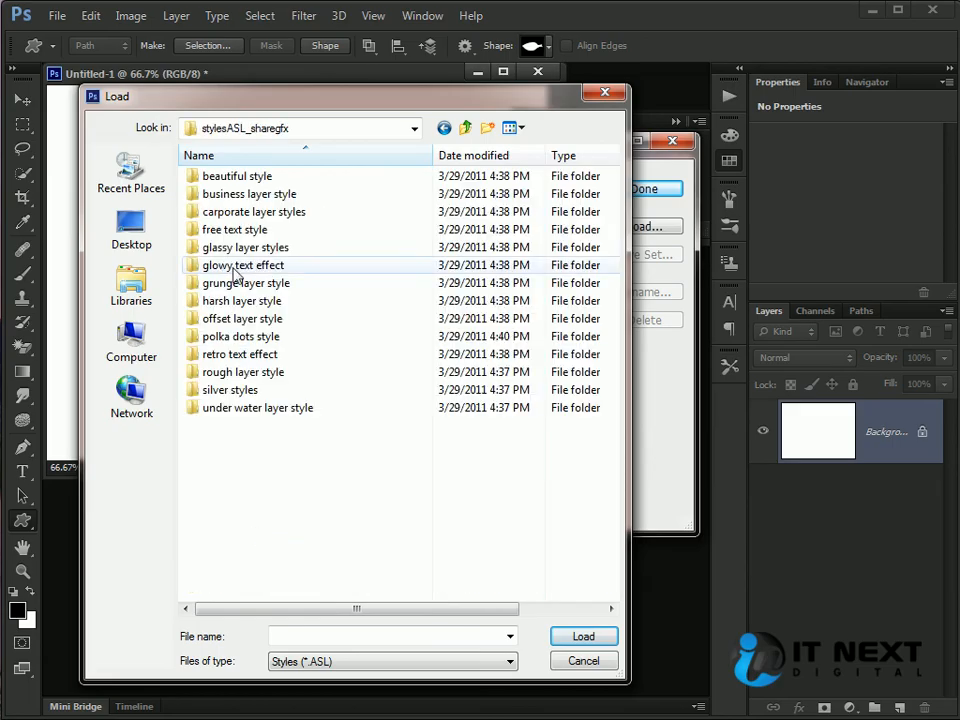
pyautogui.doubleClick(279, 317)
pyautogui.doubleClick(226, 177)
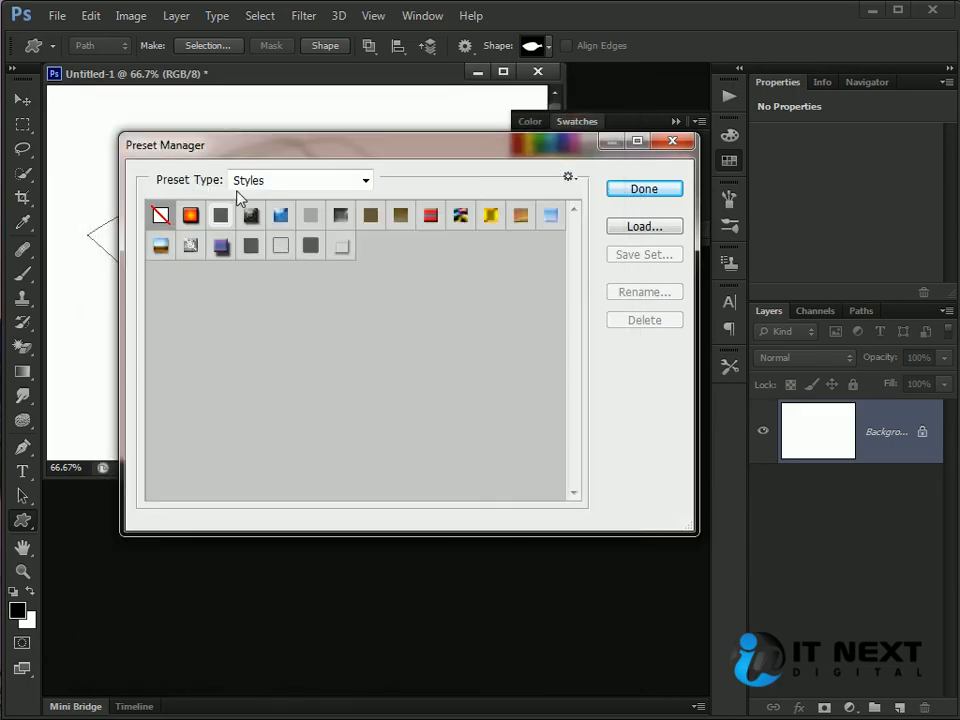
# Try to load the styles file "All Style Here.asl" from the "Video FX" folder on drive F:
pyautogui.click(626, 228)
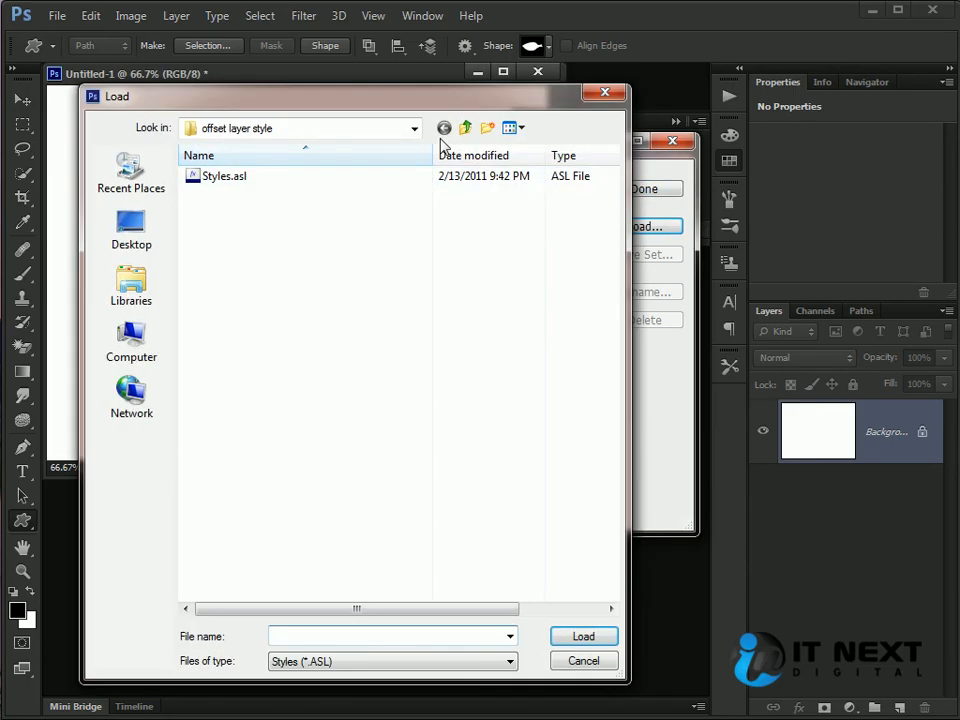
pyautogui.click(464, 129)
pyautogui.click(464, 129)
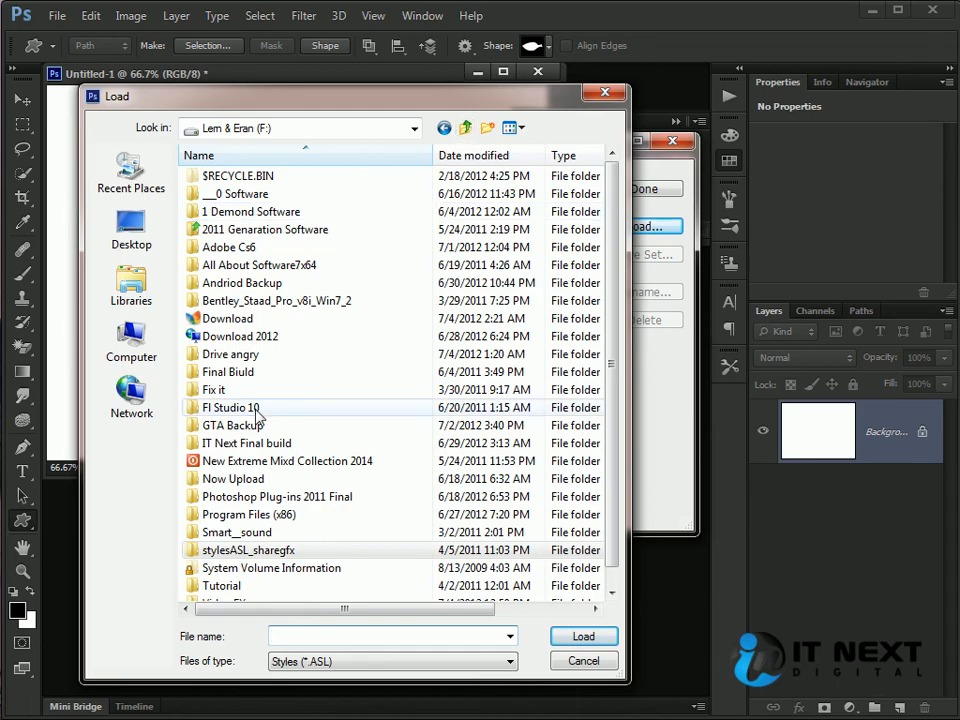
pyautogui.write('v')
pyautogui.write('v')
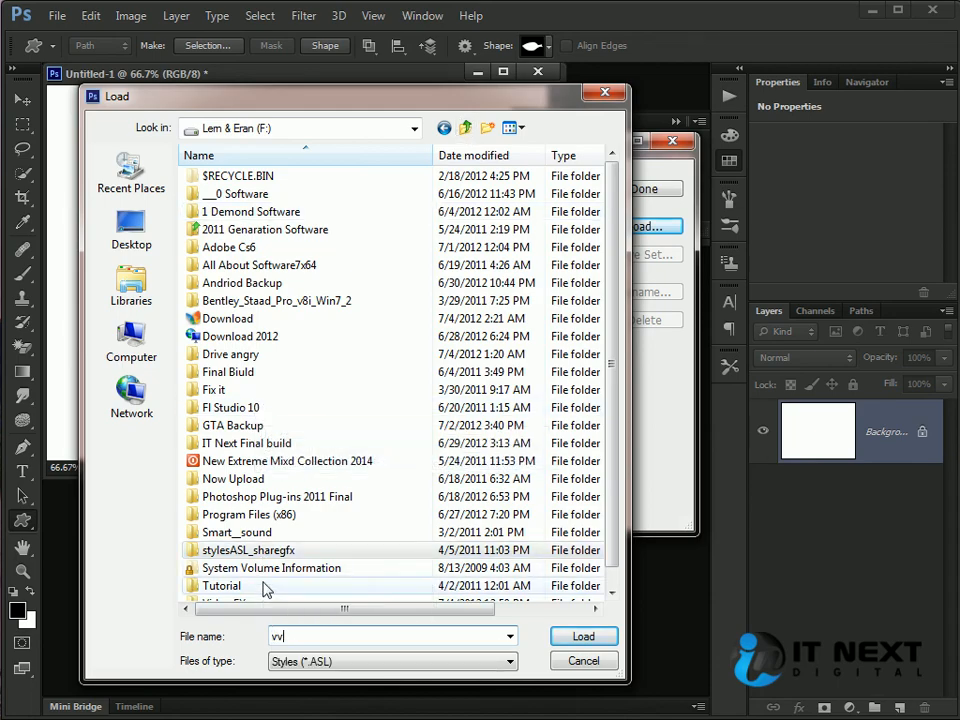
pyautogui.scroll(-1, 313, 555)
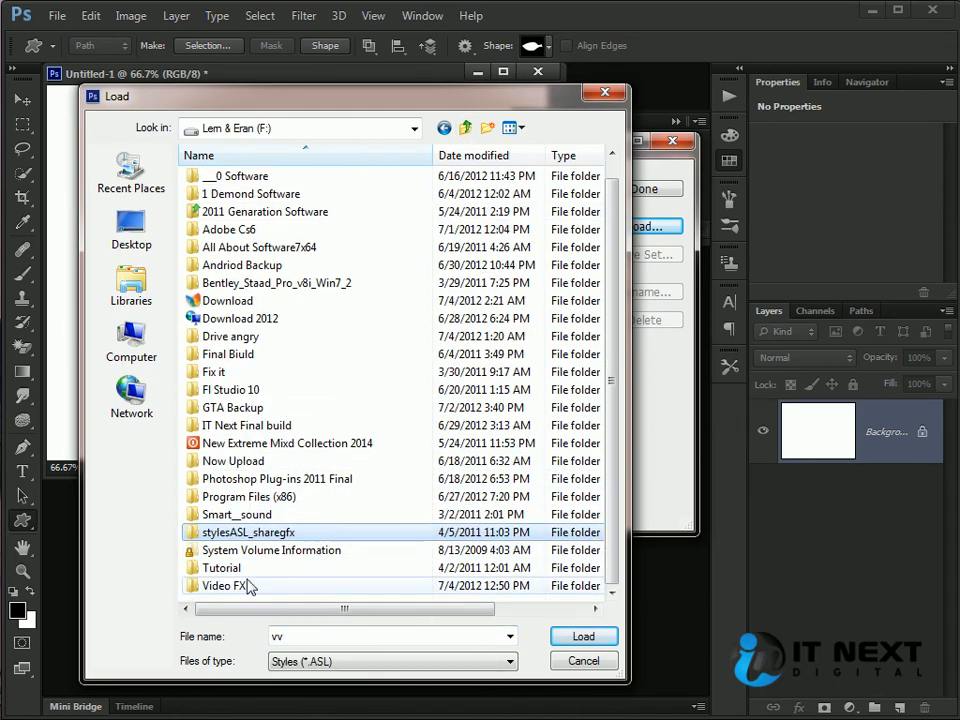
pyautogui.doubleClick(300, 580)
pyautogui.click(240, 193)
pyautogui.click(580, 636)
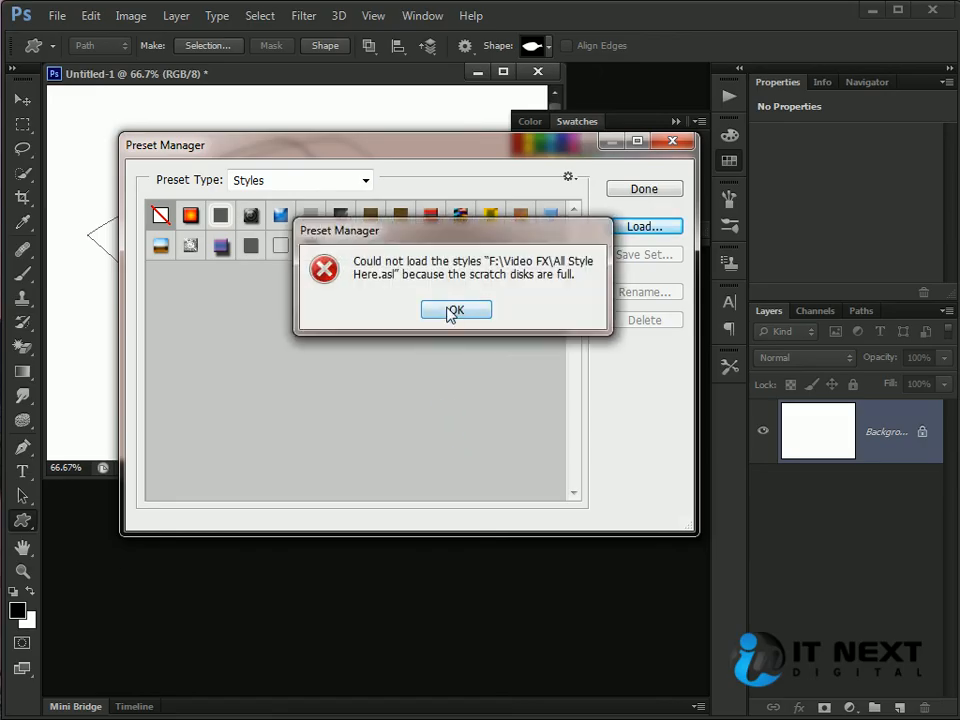
pyautogui.click(450, 306)
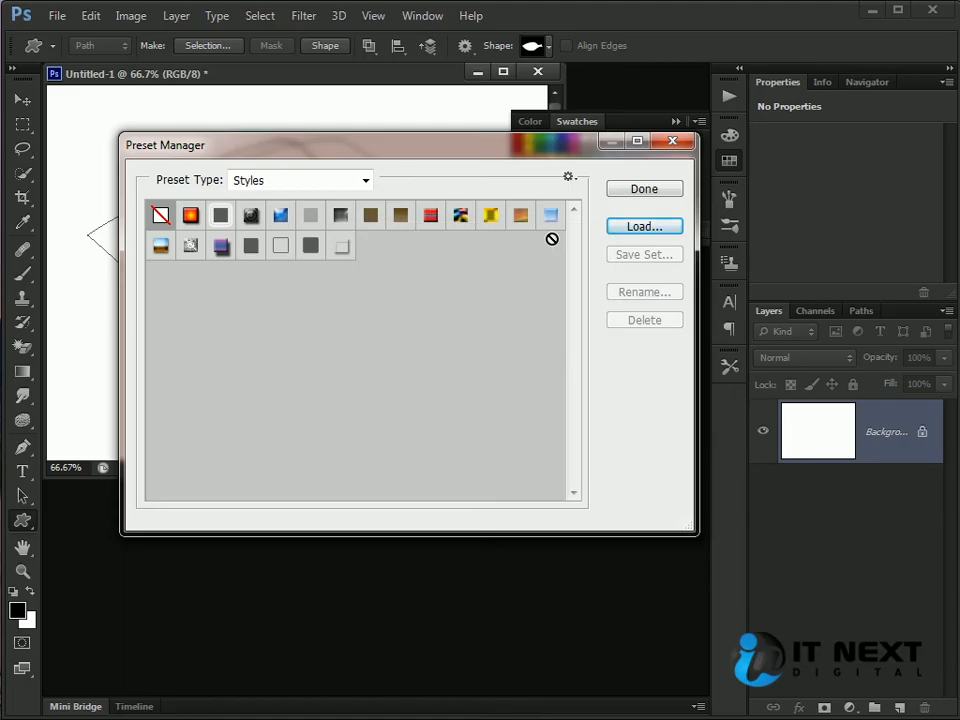
# Load "Styles.asl" from the "beautiful style" folder in "stylesASL_sharegfx" on drive F: into the Styles presets
pyautogui.click(622, 228)
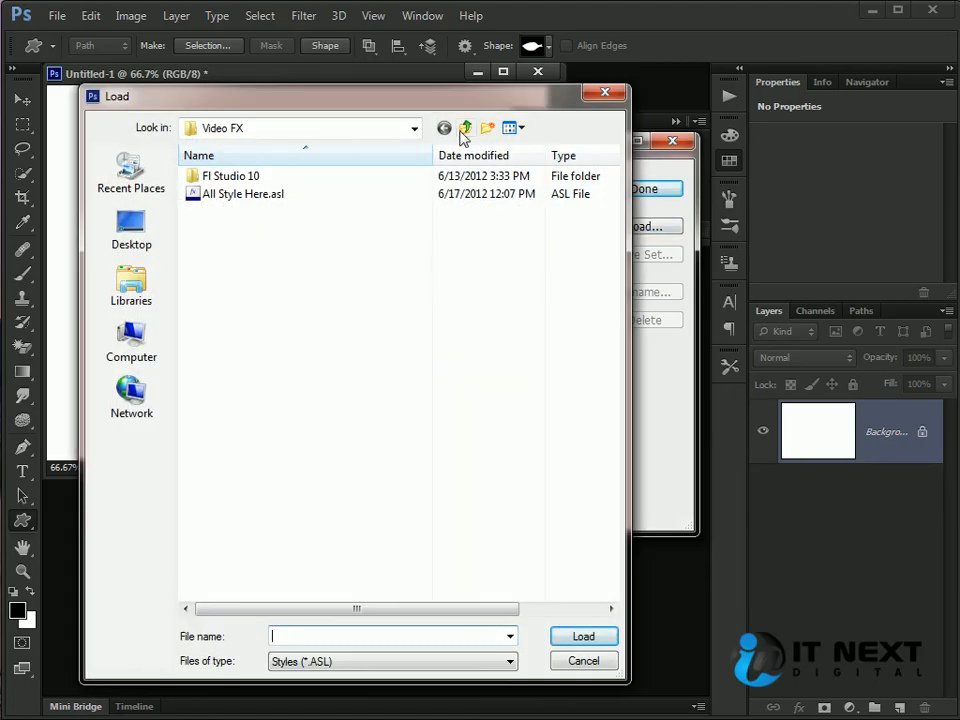
pyautogui.click(414, 128)
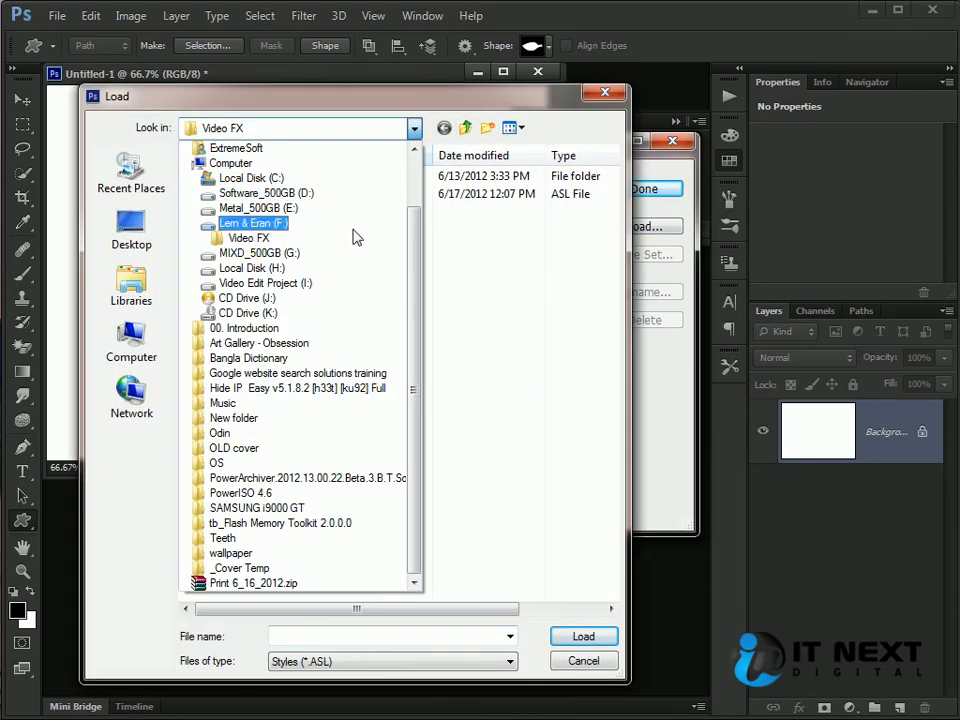
pyautogui.click(352, 229)
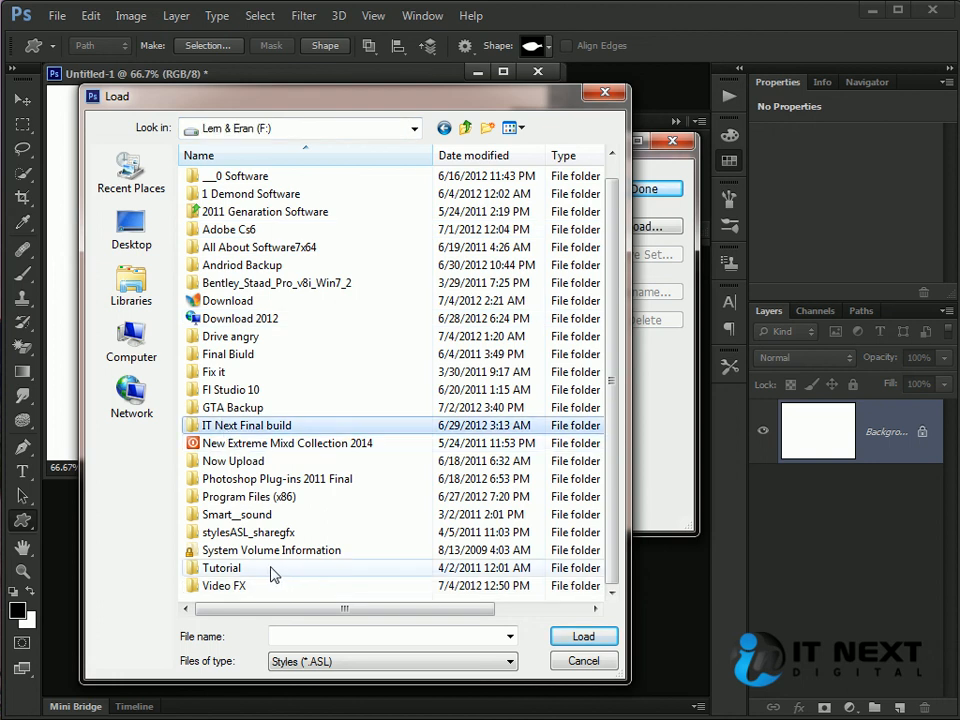
pyautogui.doubleClick(272, 533)
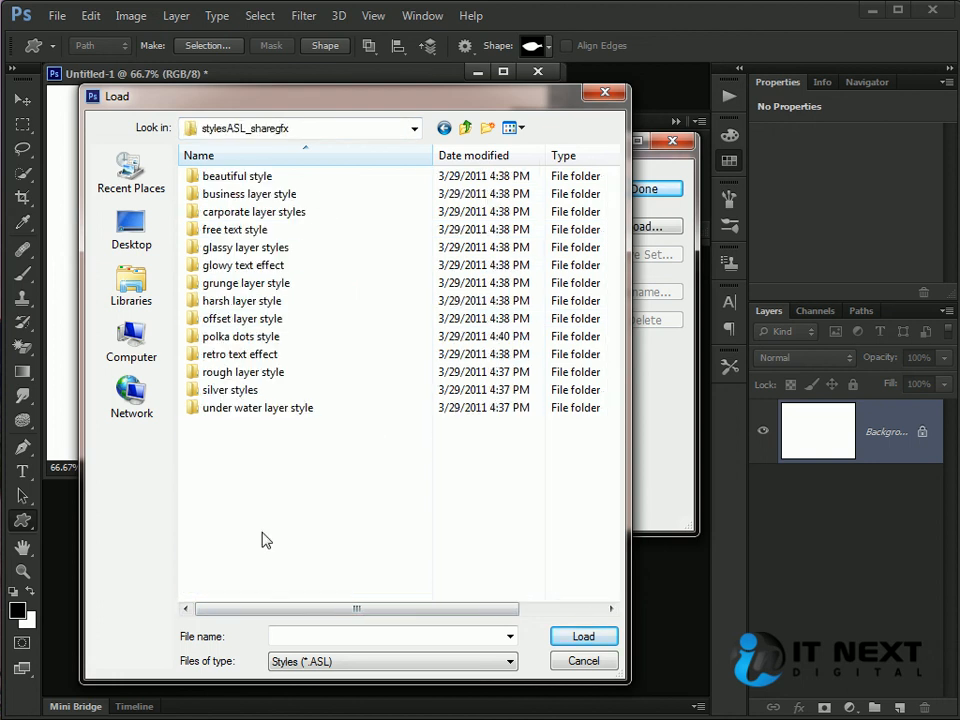
pyautogui.doubleClick(252, 178)
pyautogui.click(249, 180)
pyautogui.doubleClick(249, 180)
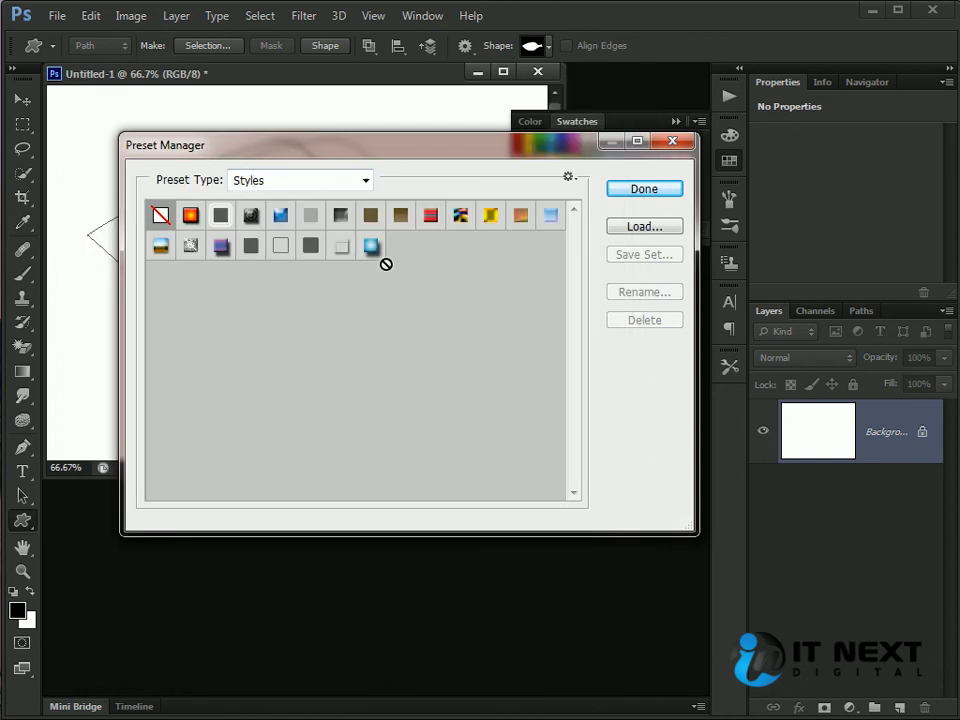
# Load the styles file from the "retro text effect" folder in "stylesASL_sharegfx"
pyautogui.click(628, 227)
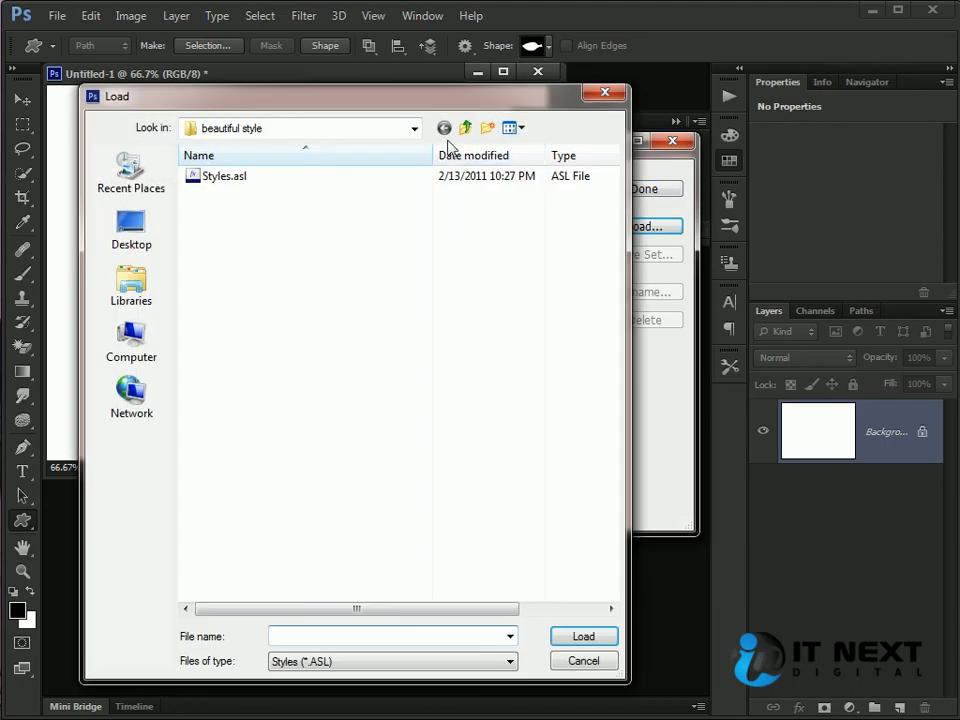
pyautogui.click(465, 128)
pyautogui.doubleClick(261, 354)
pyautogui.click(225, 176)
pyautogui.doubleClick(225, 176)
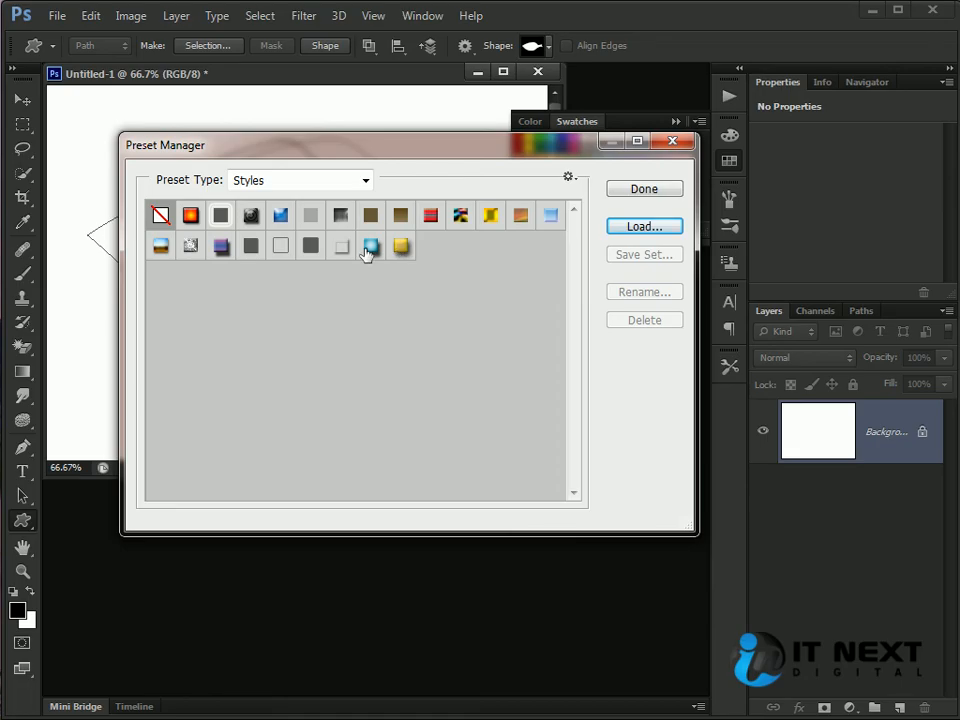
# Load the styles file from the "offset layer style" folder and finish managing the presets
pyautogui.click(644, 226)
pyautogui.click(465, 128)
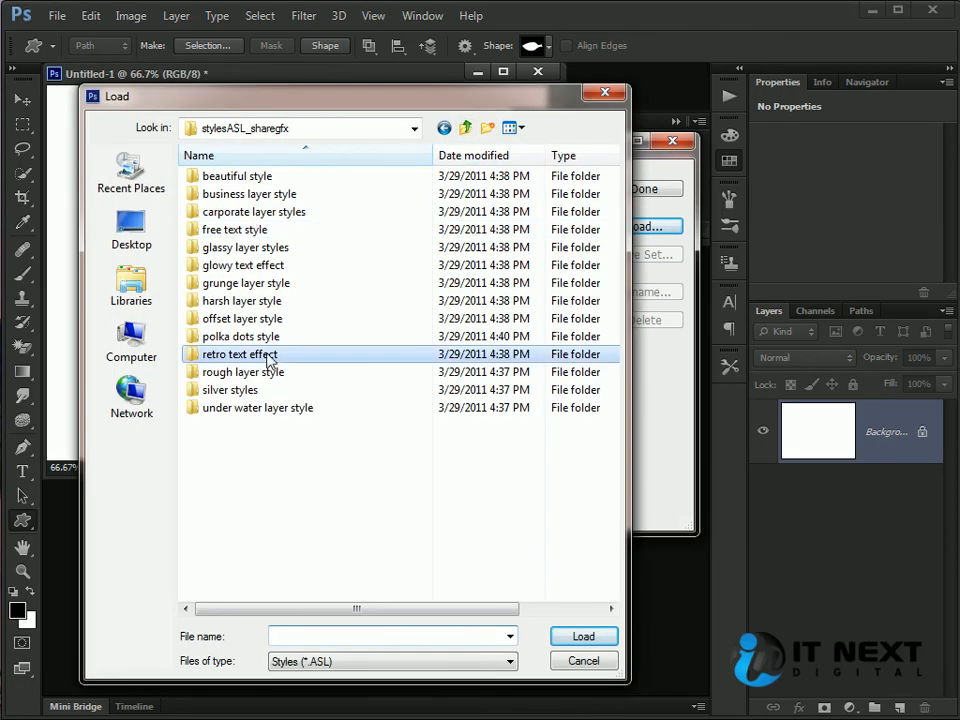
pyautogui.doubleClick(264, 318)
pyautogui.doubleClick(223, 180)
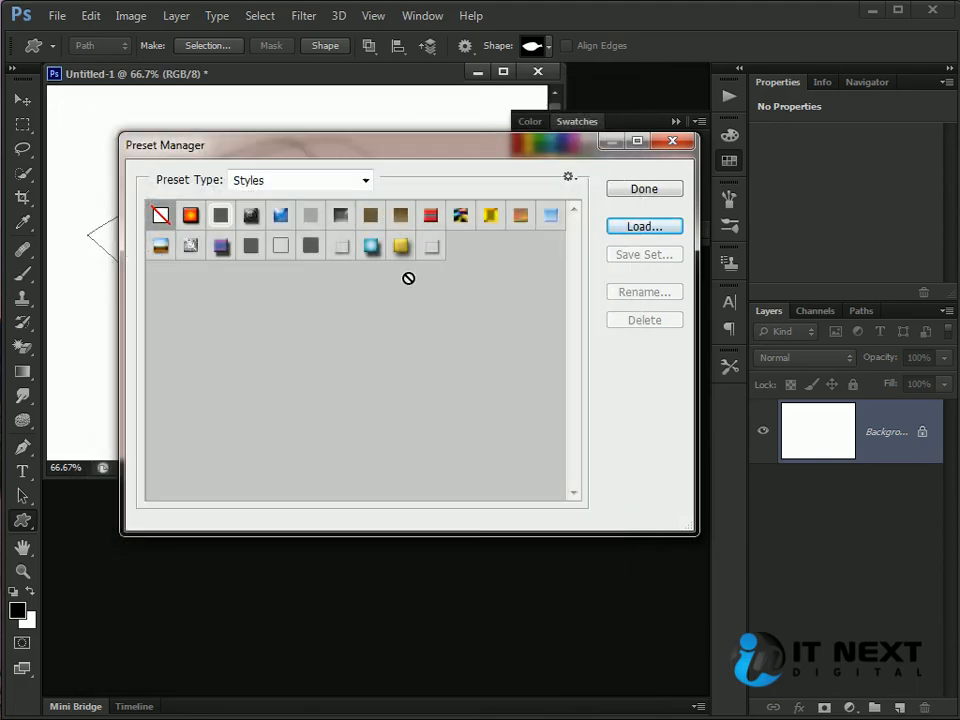
pyautogui.click(652, 192)
pyautogui.press('t')
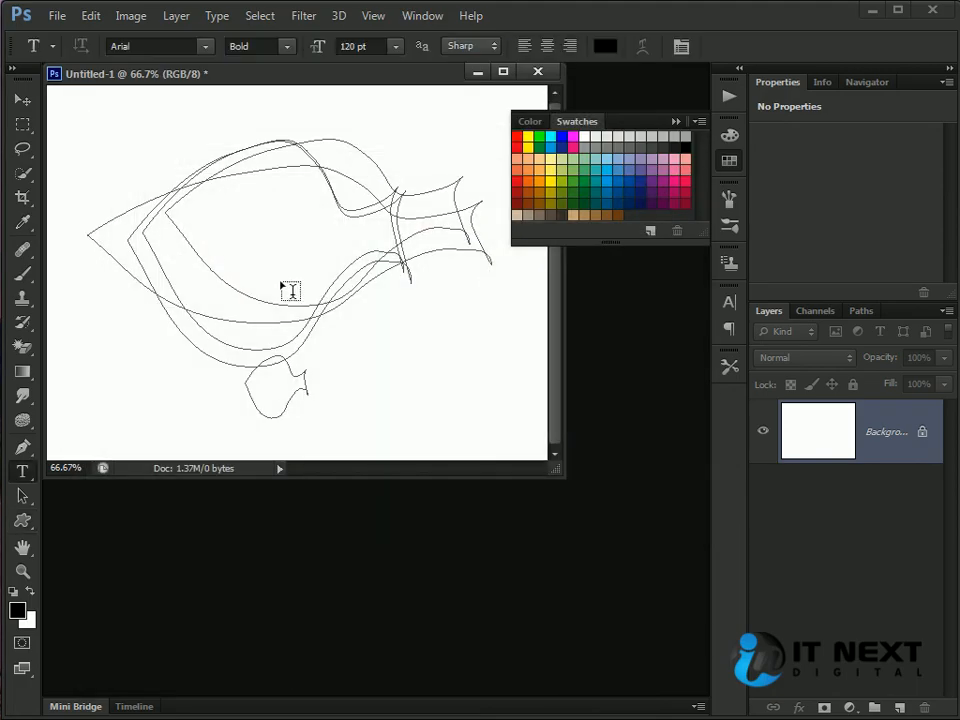
pyautogui.click(300, 285)
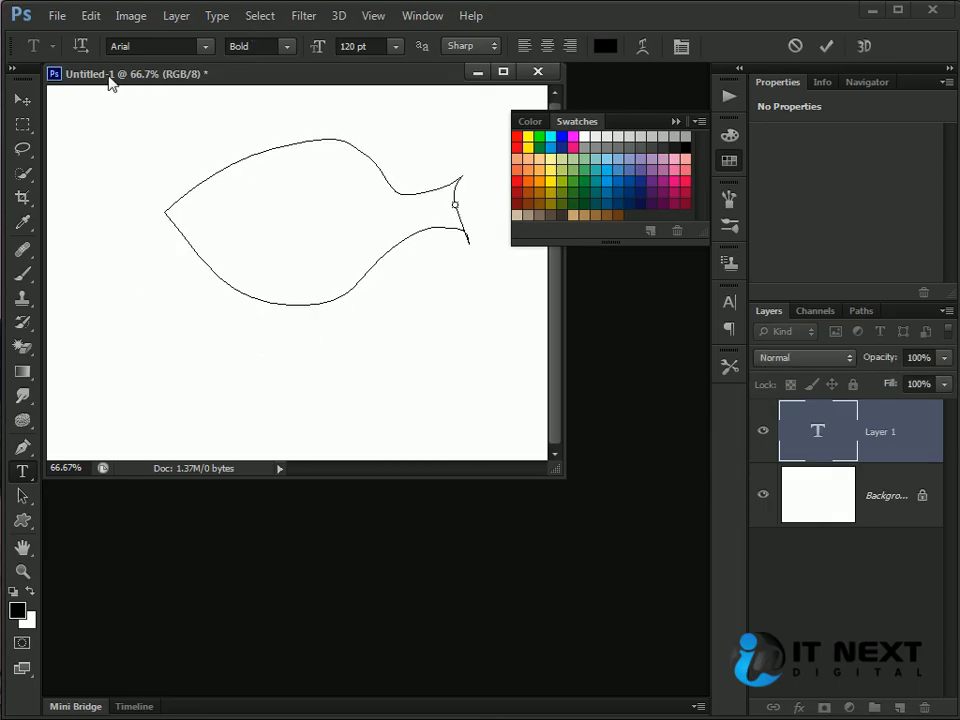
pyautogui.press('Escape')
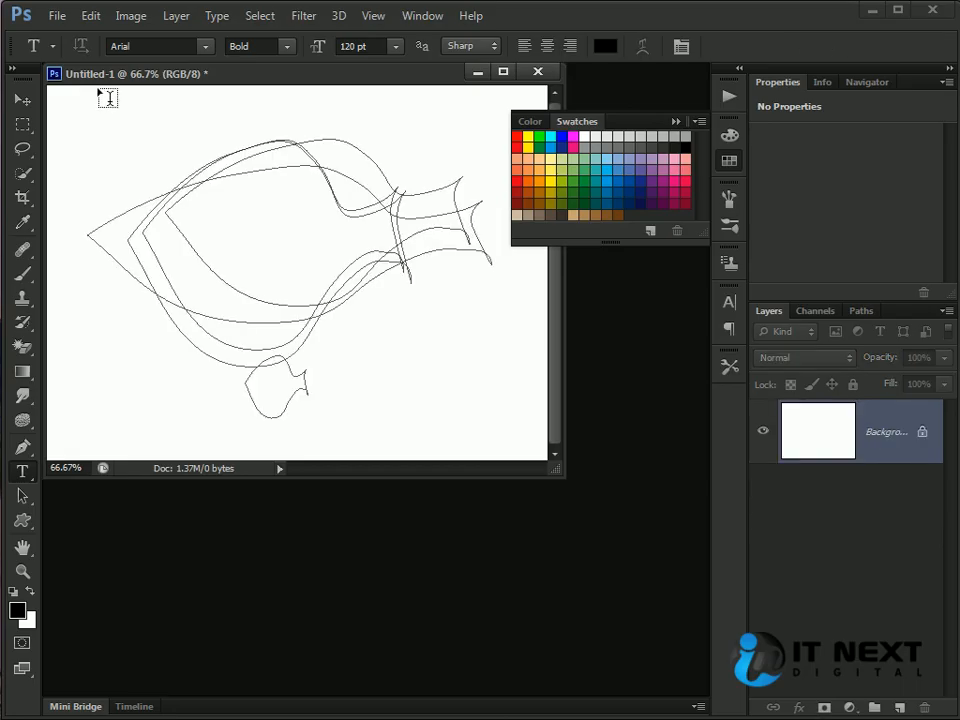
# Close the fish path document without saving and create a new blank document with the preset settings
pyautogui.doubleClick(55, 74)
pyautogui.click(470, 310)
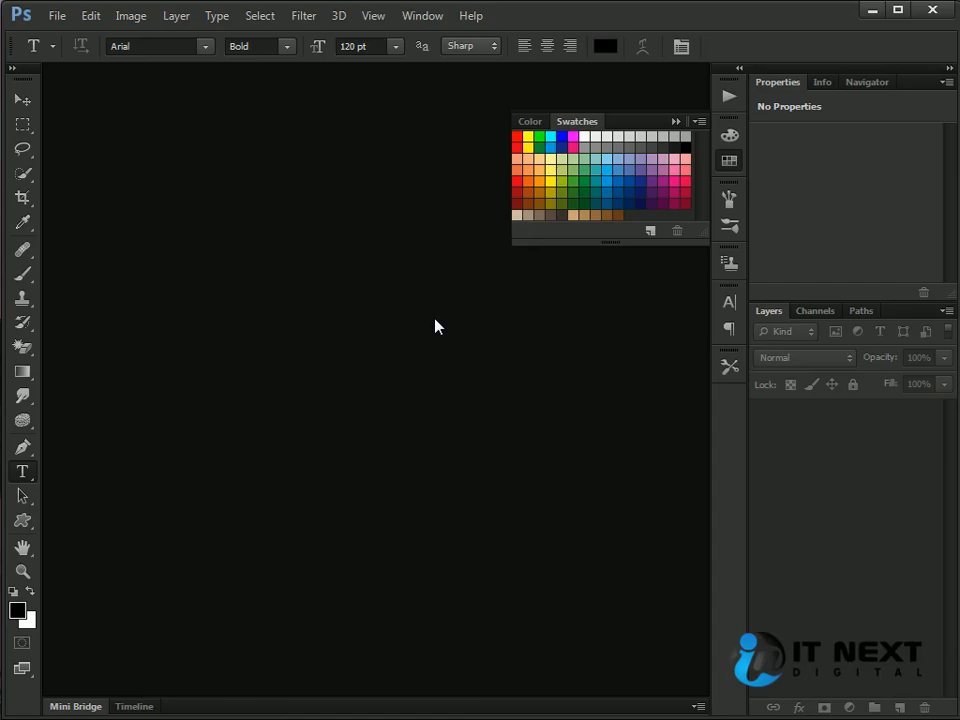
pyautogui.hotkey('ctrl', 'n')
pyautogui.click(583, 187)
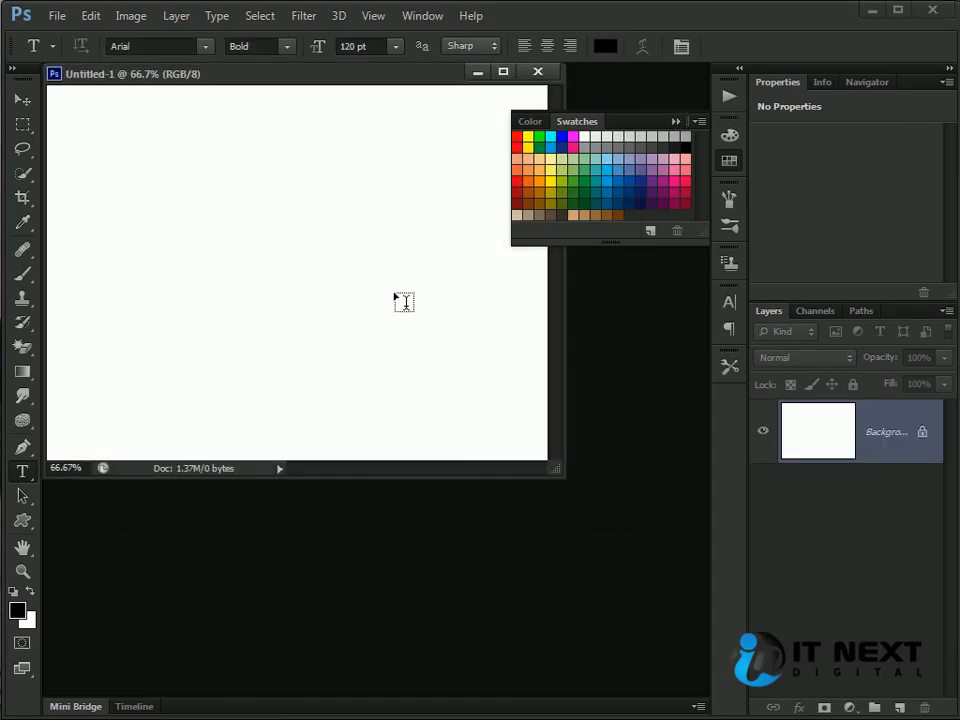
# Add the text "Good" in Arial Bold 120 pt and move it to about the middle of the canvas
pyautogui.press('g')
pyautogui.press('t')
pyautogui.click(244, 243)
pyautogui.write('Good')
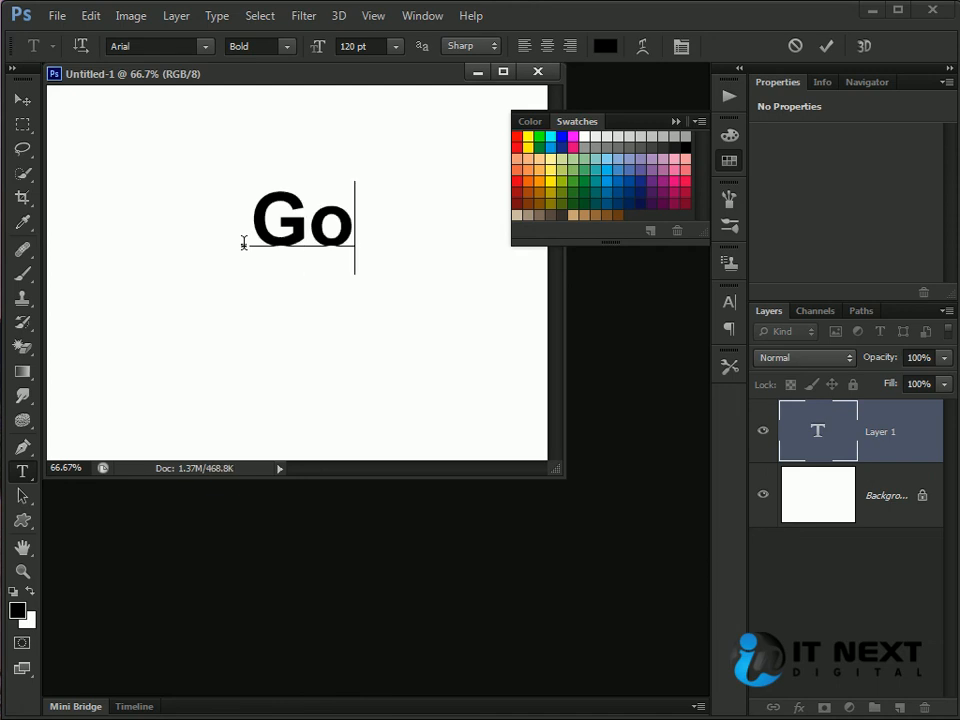
pyautogui.click(22, 100)
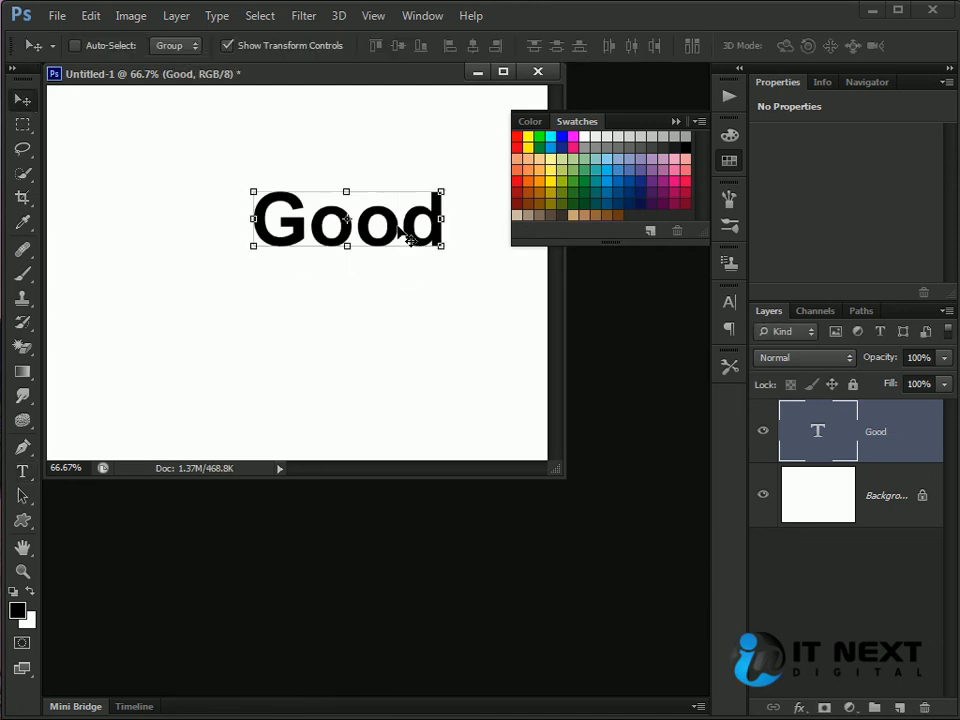
pyautogui.moveTo(377, 245); pyautogui.dragTo(327, 287)
# Show the Styles panel and lengthen it until all the loaded style thumbnails fit
pyautogui.click(422, 15)
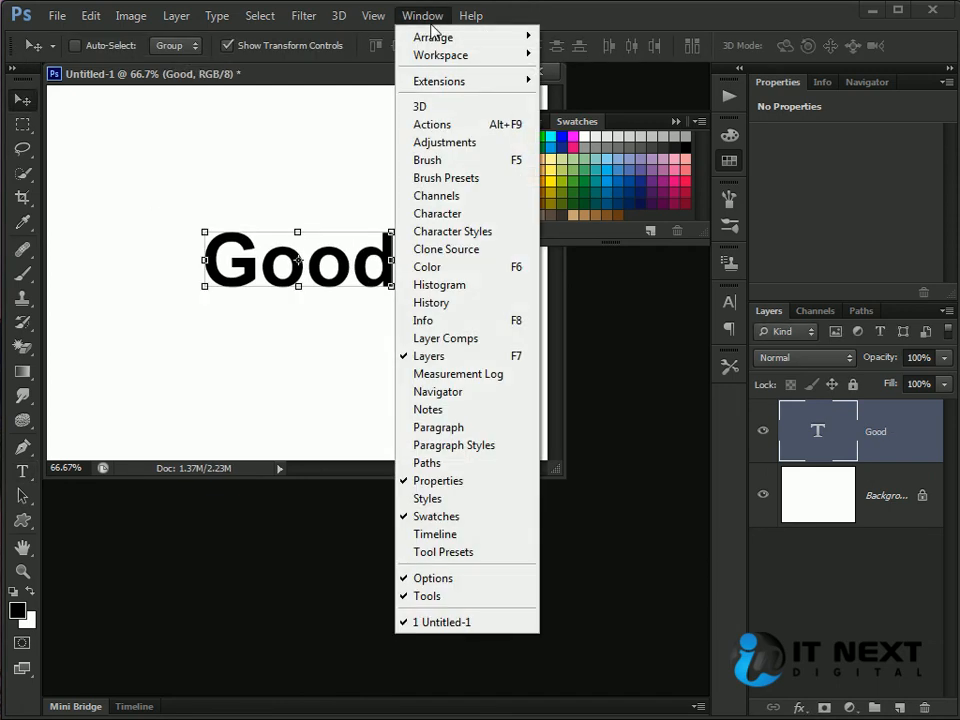
pyautogui.click(480, 500)
pyautogui.moveTo(699, 297); pyautogui.dragTo(702, 549)
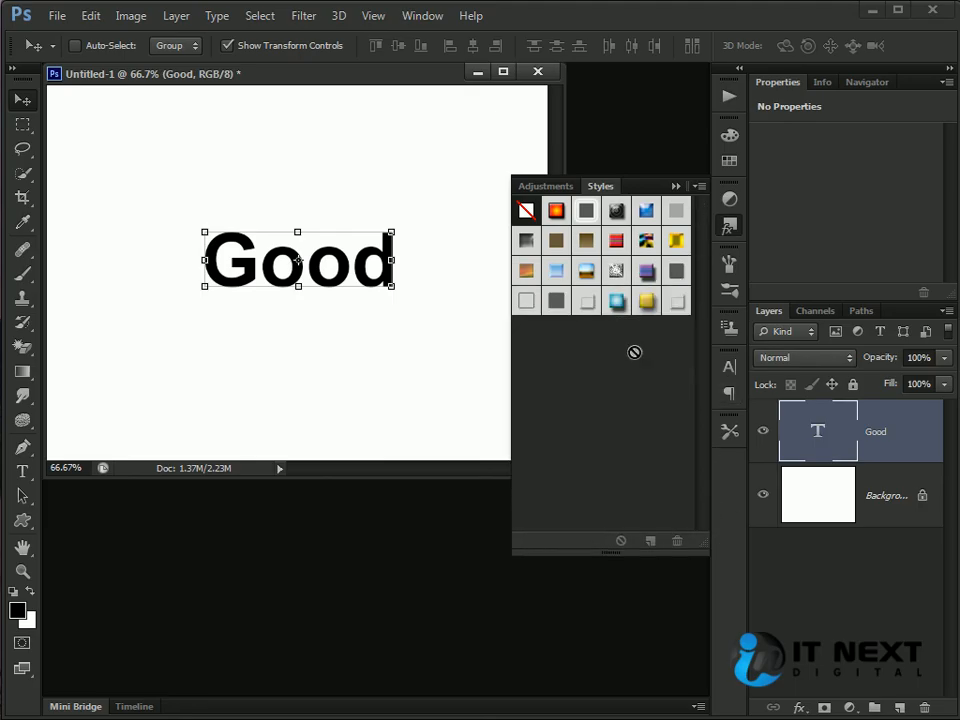
# Try the loaded blue, gold and offset styles on the "Good" text, ending with the gold-thumbnail style applied
pyautogui.click(614, 302)
pyautogui.click(637, 305)
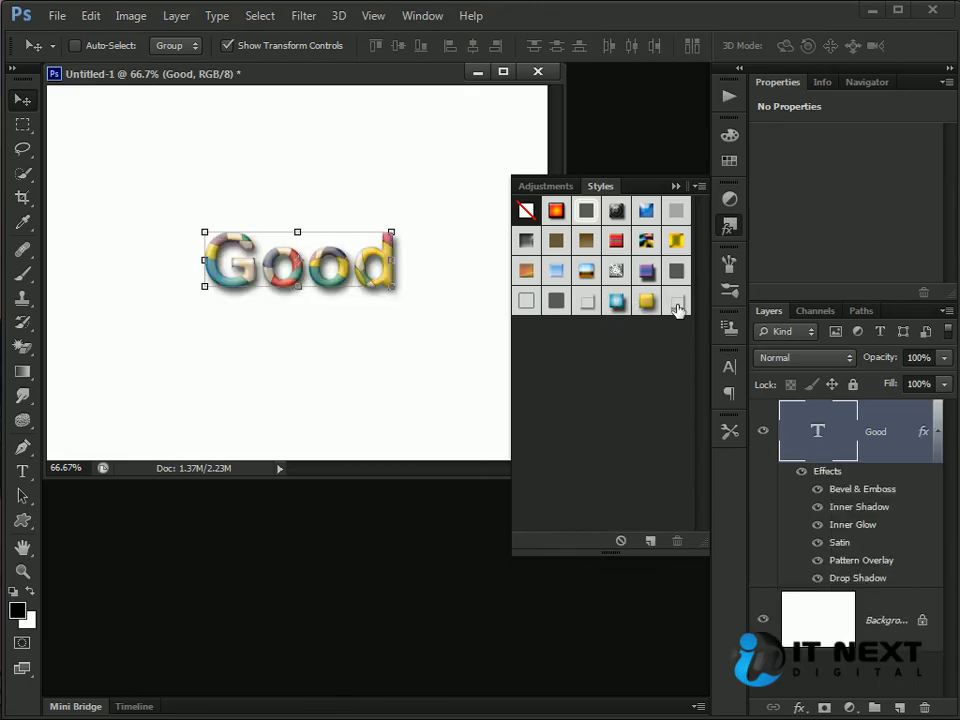
pyautogui.click(677, 302)
pyautogui.click(645, 302)
# Scale the "Good" text up to fill most of the canvas width and move it near the canvas's upper edge
pyautogui.moveTo(204, 287); pyautogui.dragTo(128, 366)
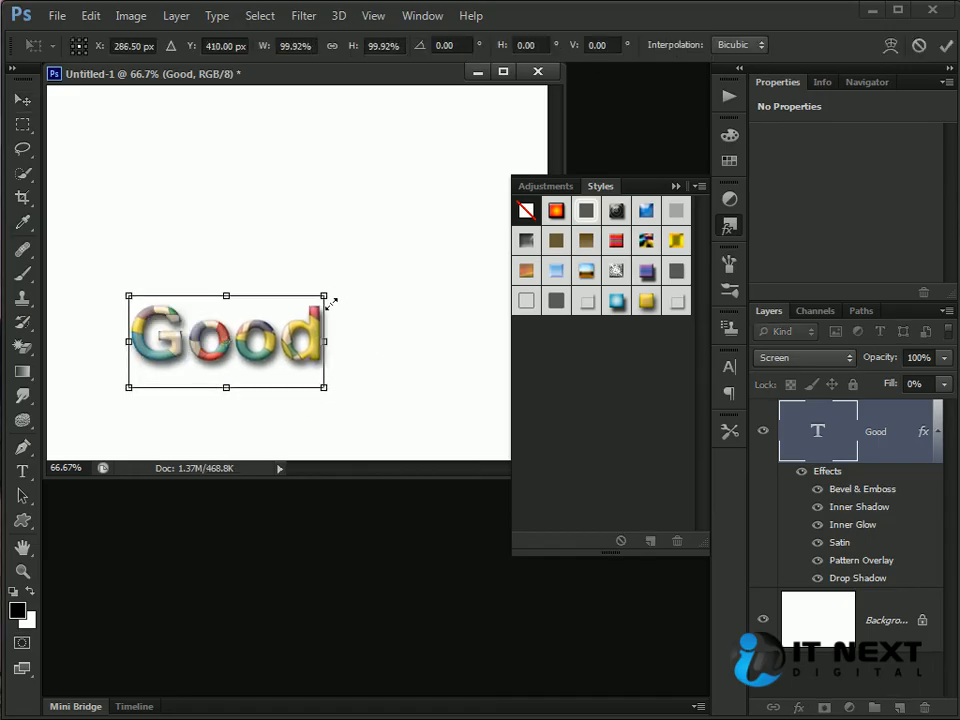
pyautogui.moveTo(343, 283); pyautogui.dragTo(441, 201)
pyautogui.press('Return')
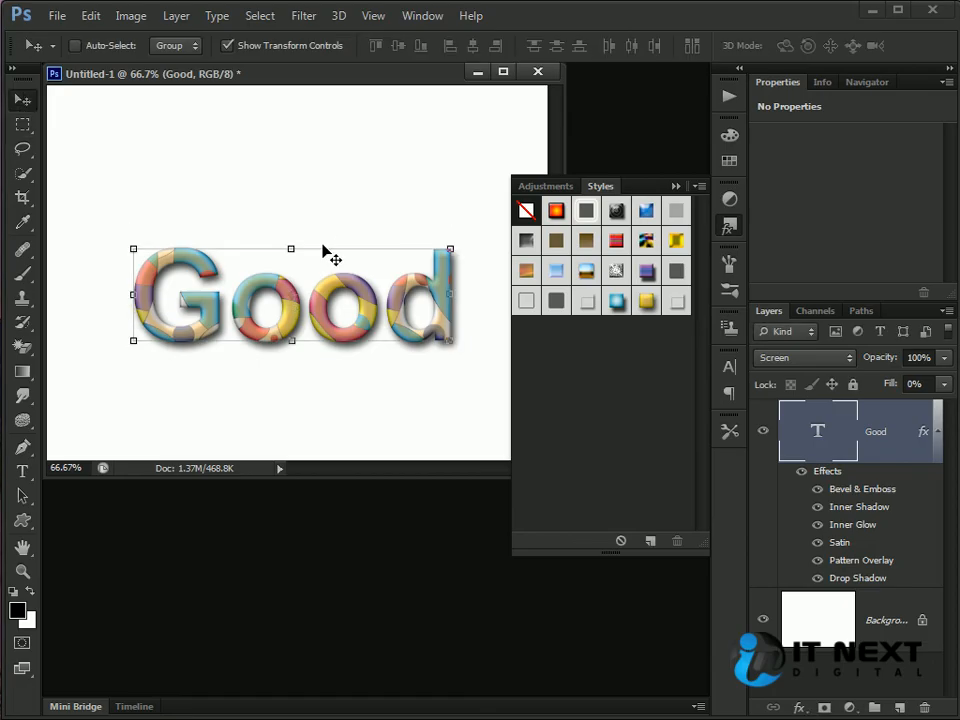
pyautogui.moveTo(350, 296); pyautogui.dragTo(323, 178)
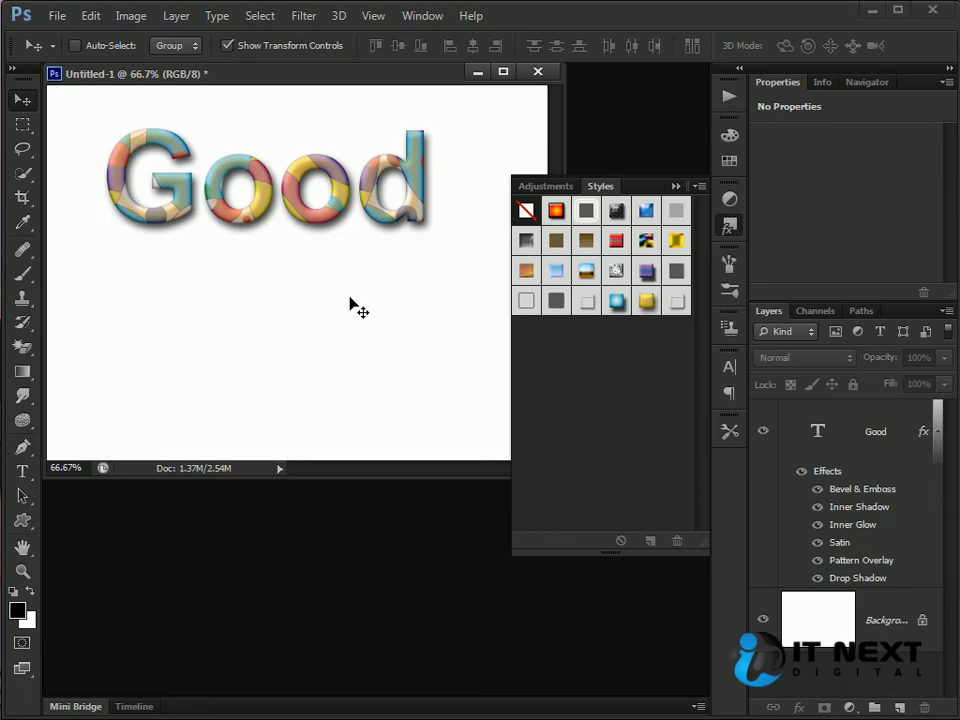
pyautogui.click(89, 16)
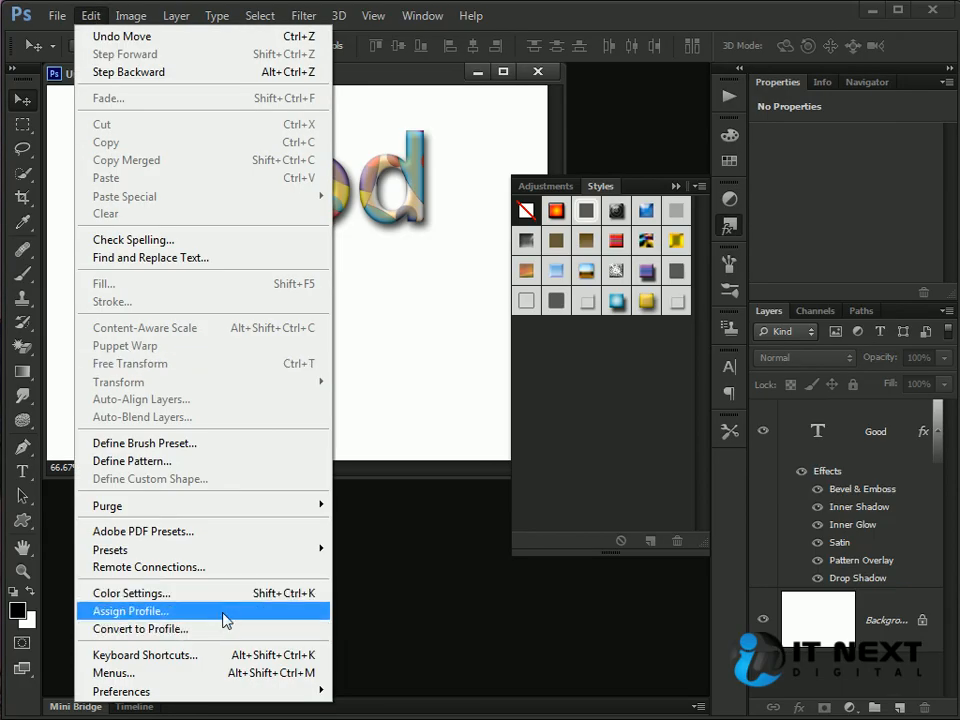
pyautogui.click(377, 443)
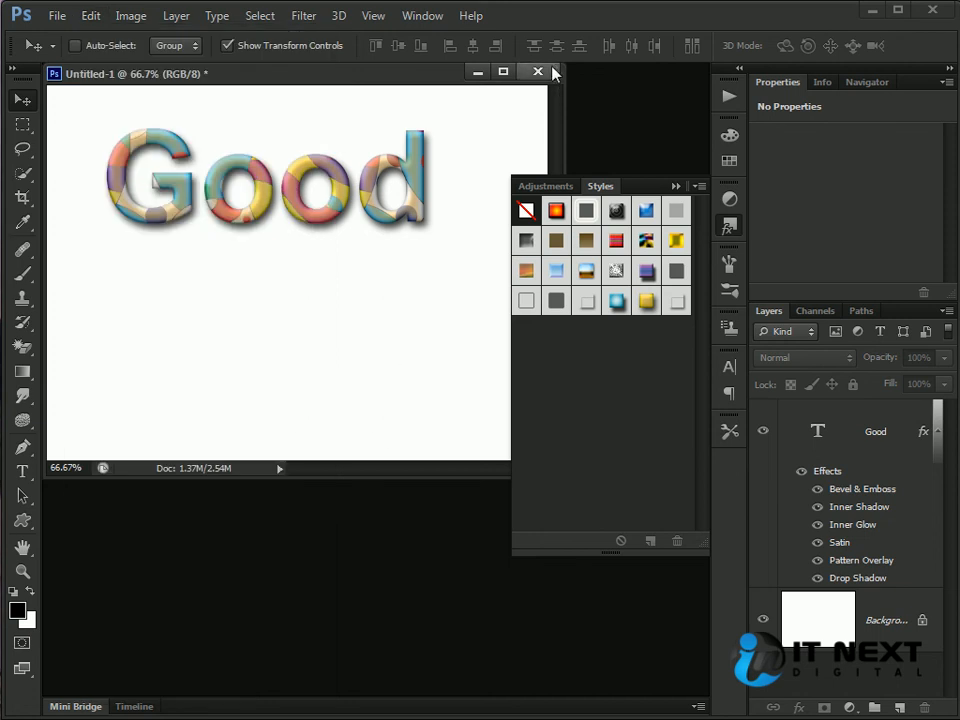